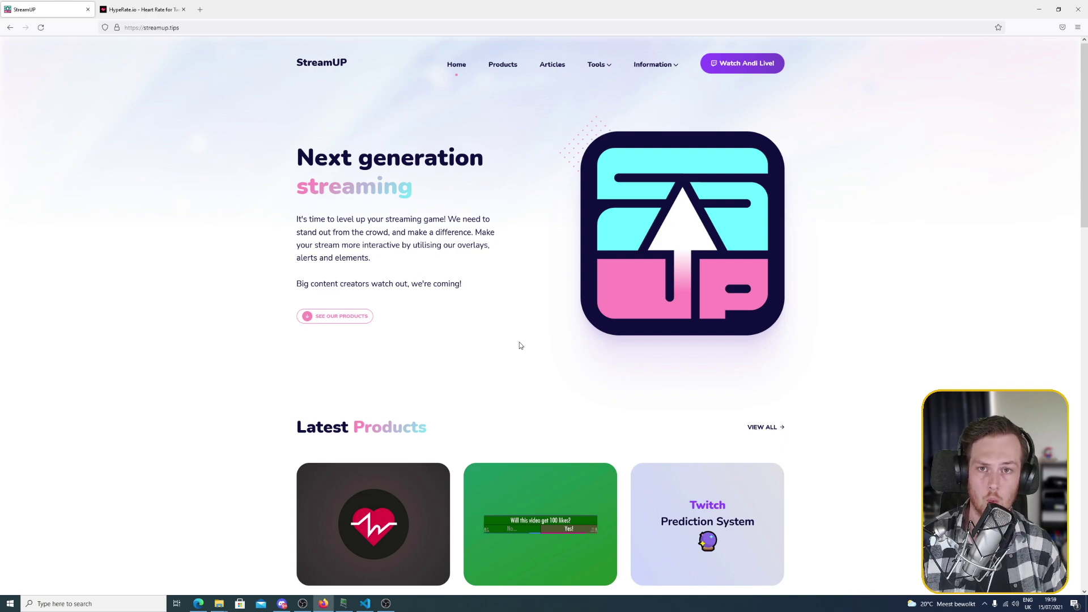
# Open the HypeRate for LioranBoard page from the Tools section of the StreamUP product catalogue
pyautogui.scroll(-3, 484, 257)
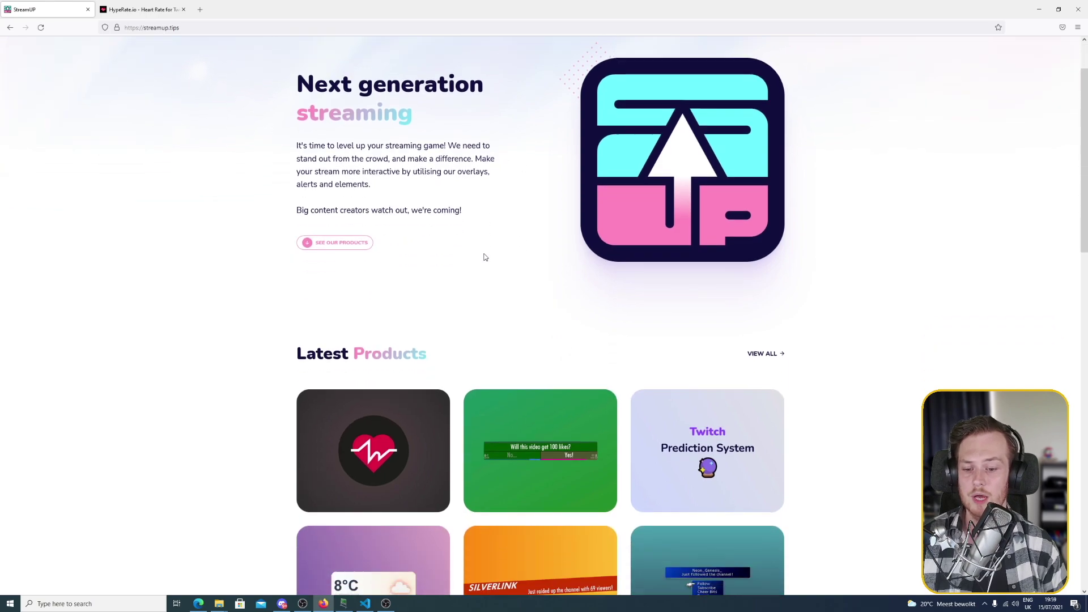
pyautogui.scroll(-3, 485, 258)
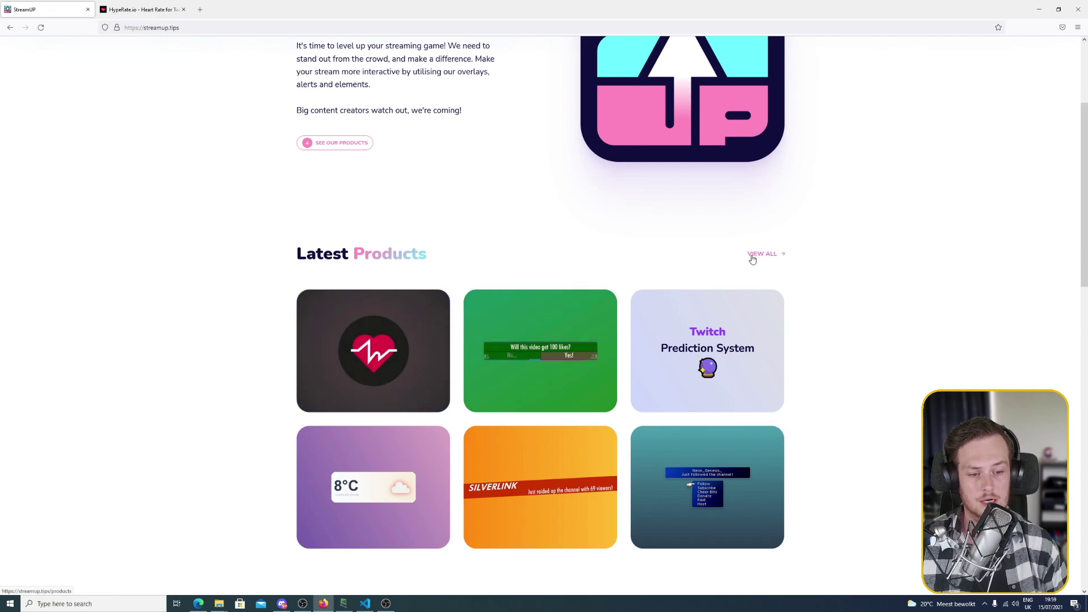
pyautogui.click(753, 259)
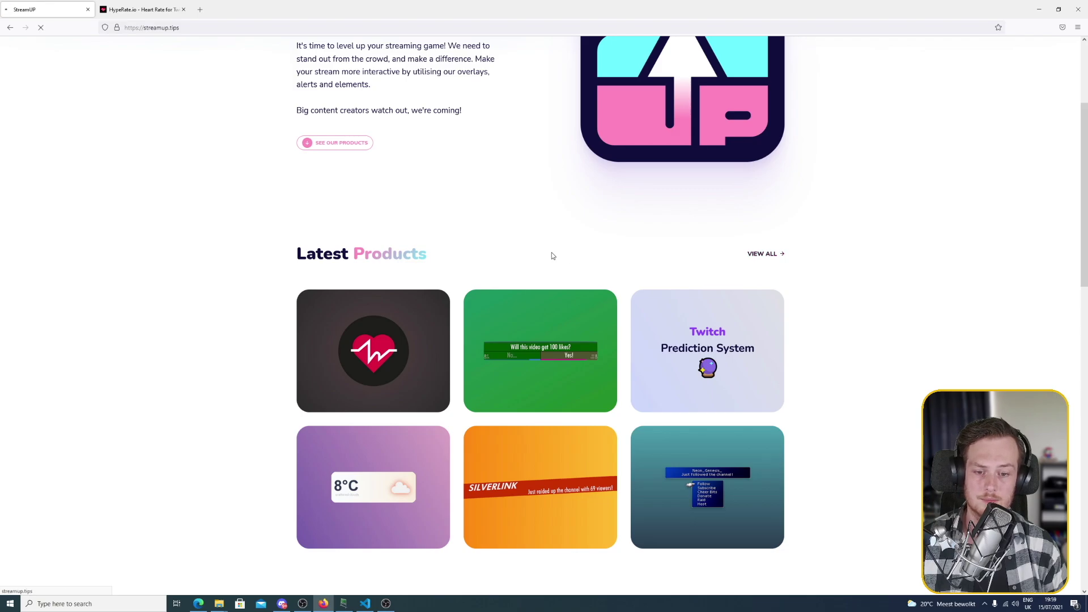
pyautogui.click(604, 207)
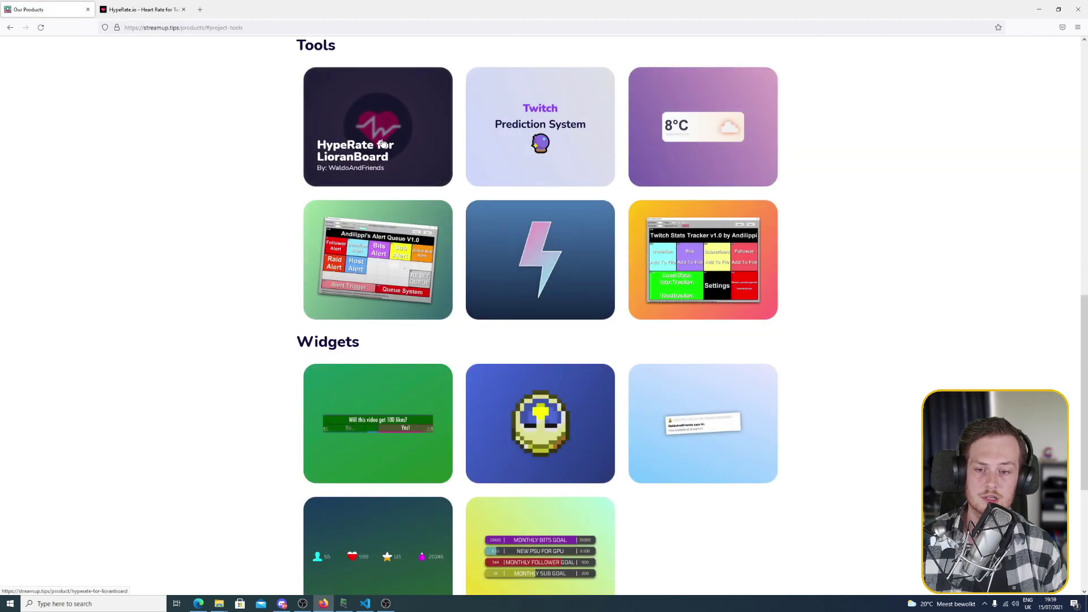
pyautogui.click(412, 148)
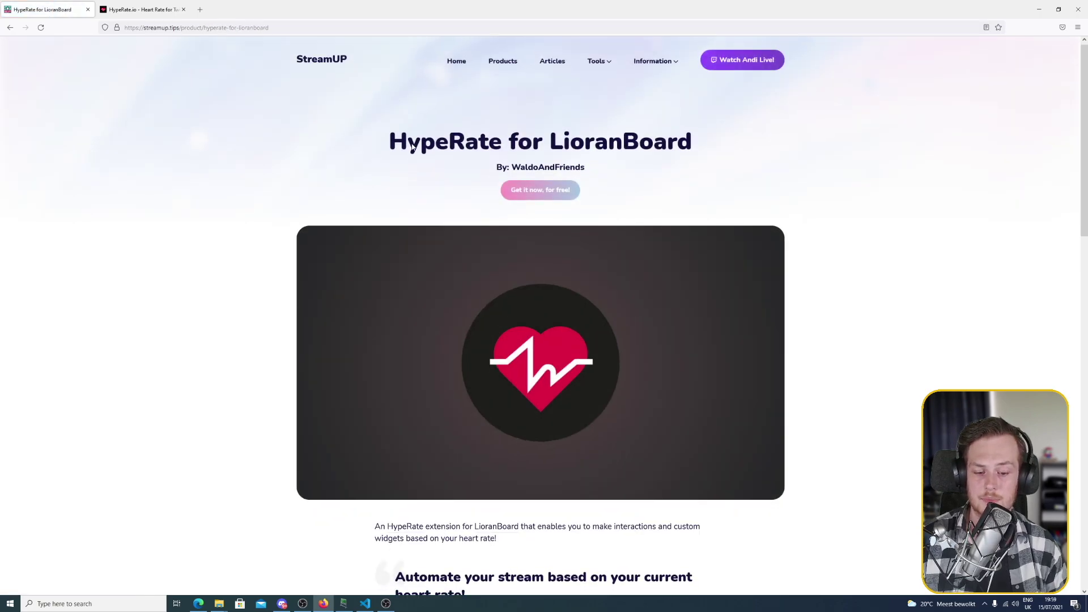
# Review the HypeRate for LioranBoard description, view its free Ko-fi download page, and return to the product page
pyautogui.scroll(-3, 412, 146)
pyautogui.scroll(-6, 412, 148)
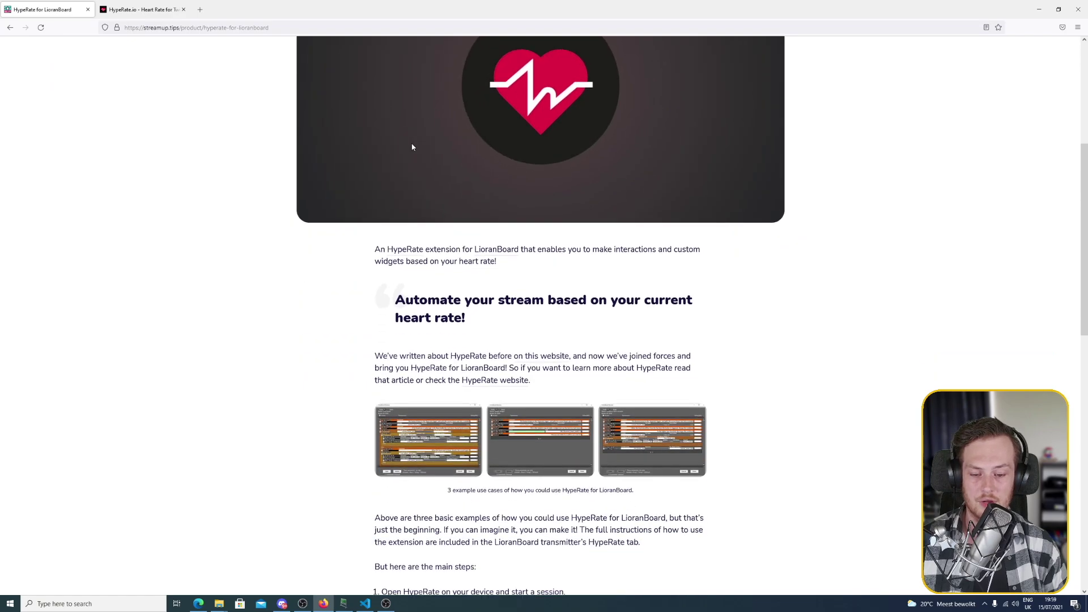
pyautogui.scroll(-7, 416, 150)
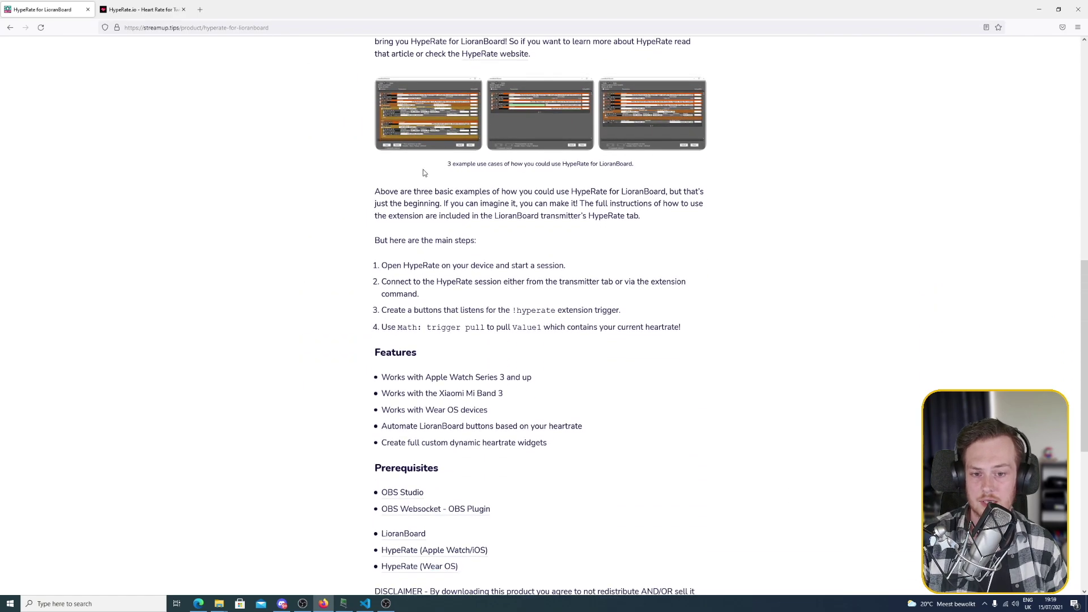
pyautogui.scroll(16, 424, 169)
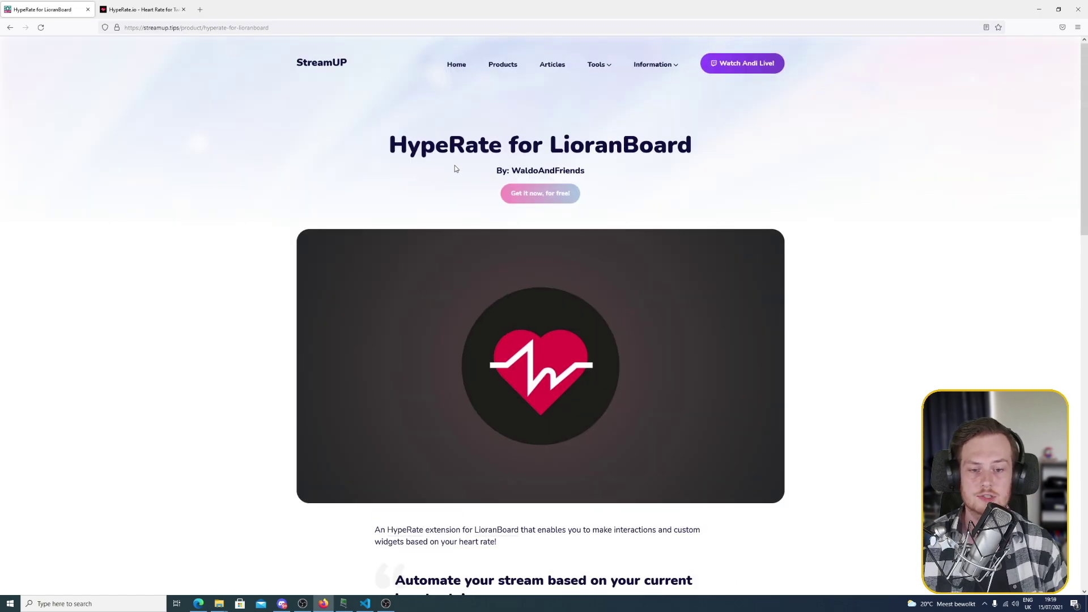
pyautogui.click(519, 203)
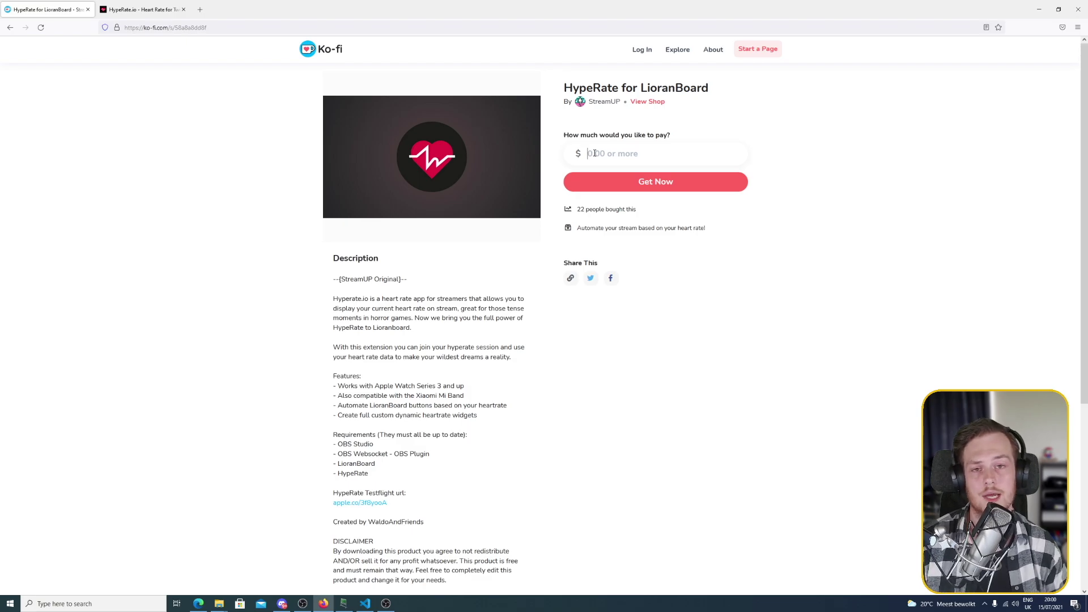
pyautogui.hotkey('alt', 'Left')
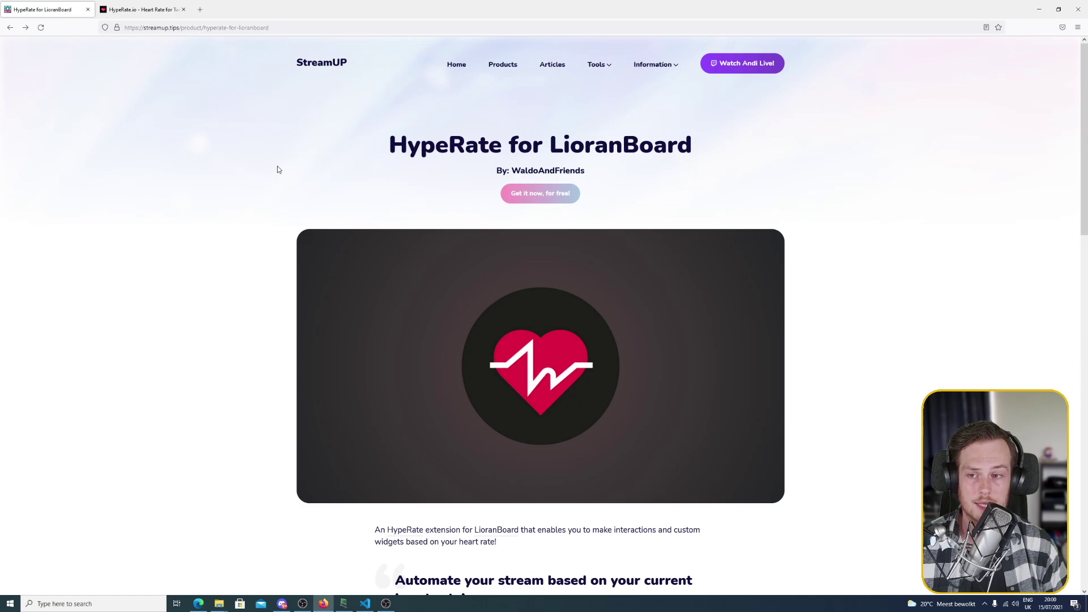
# Review the extension's main steps, supported devices and prerequisites on the product page
pyautogui.scroll(-10, 278, 169)
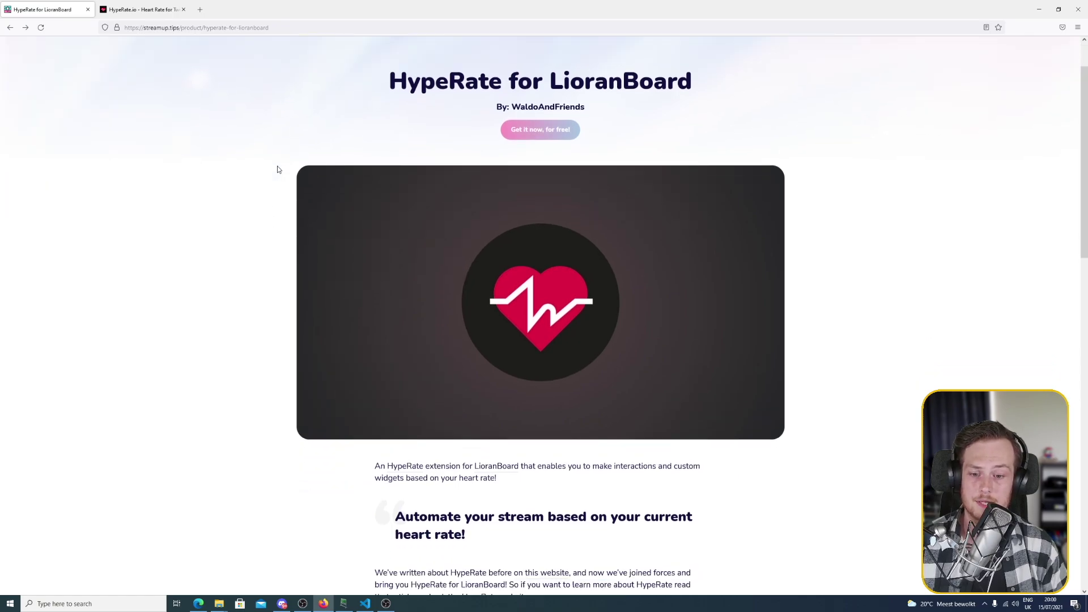
pyautogui.scroll(-4, 278, 170)
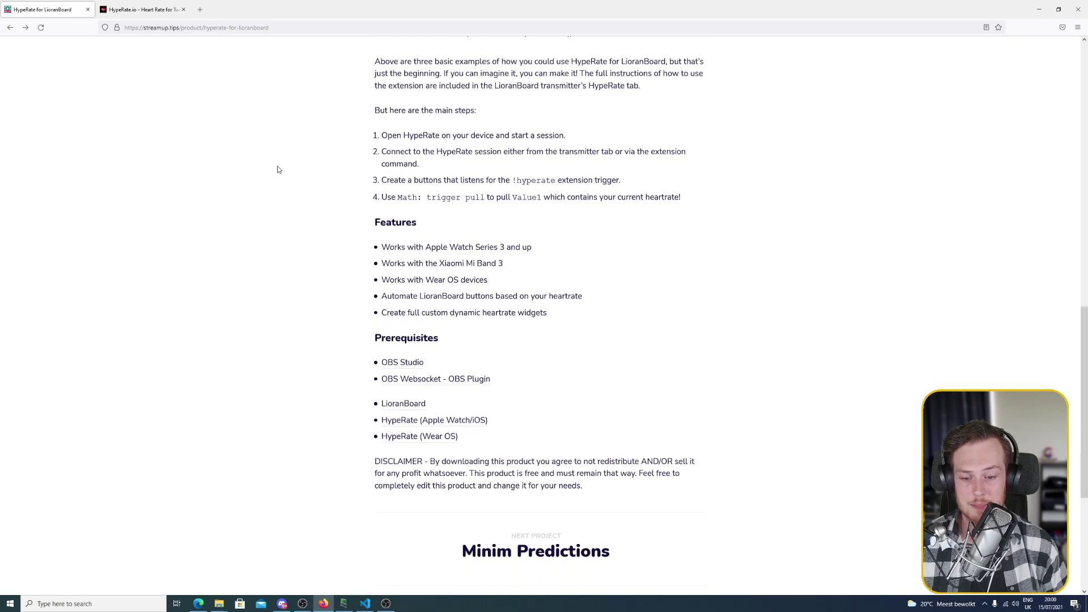
pyautogui.scroll(-1, 277, 169)
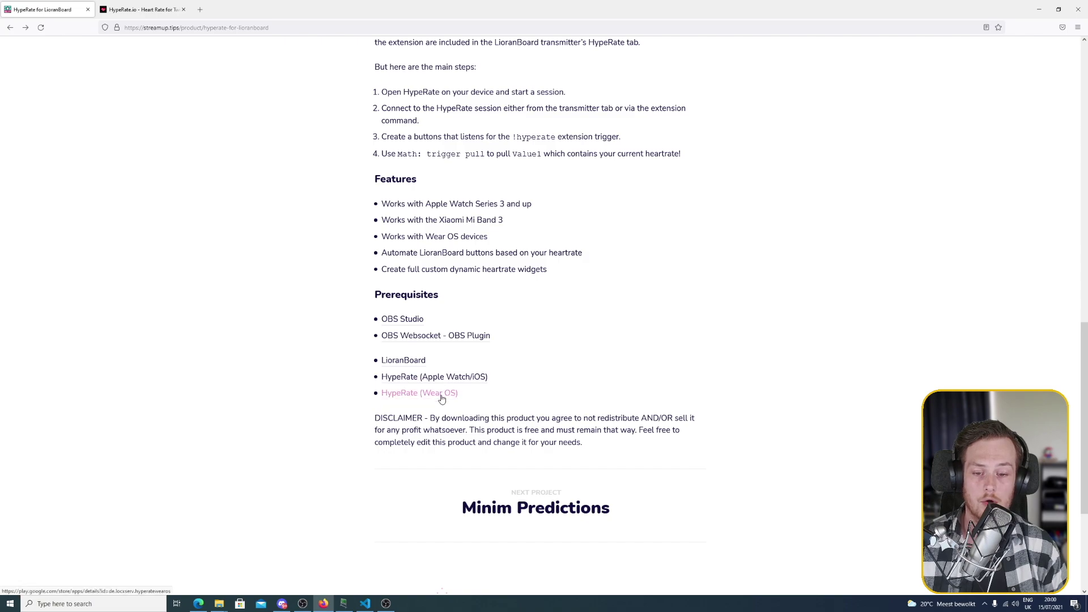
pyautogui.moveTo(440, 220); pyautogui.dragTo(476, 220)
pyautogui.click(512, 223)
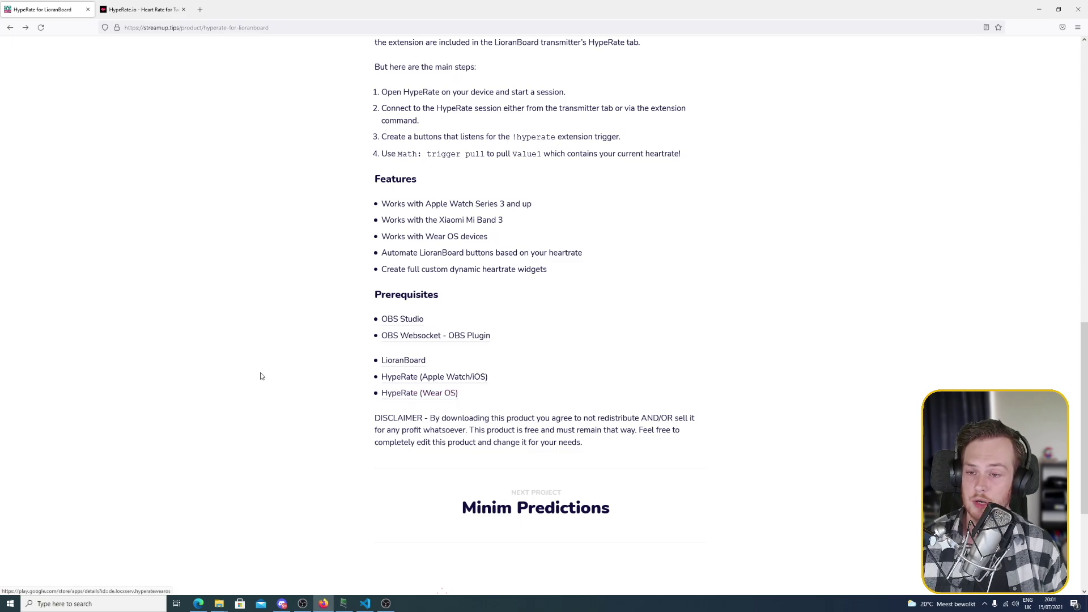
# Look through the HypeRate.io website down to its App Store and Google Play download links
pyautogui.click(152, 10)
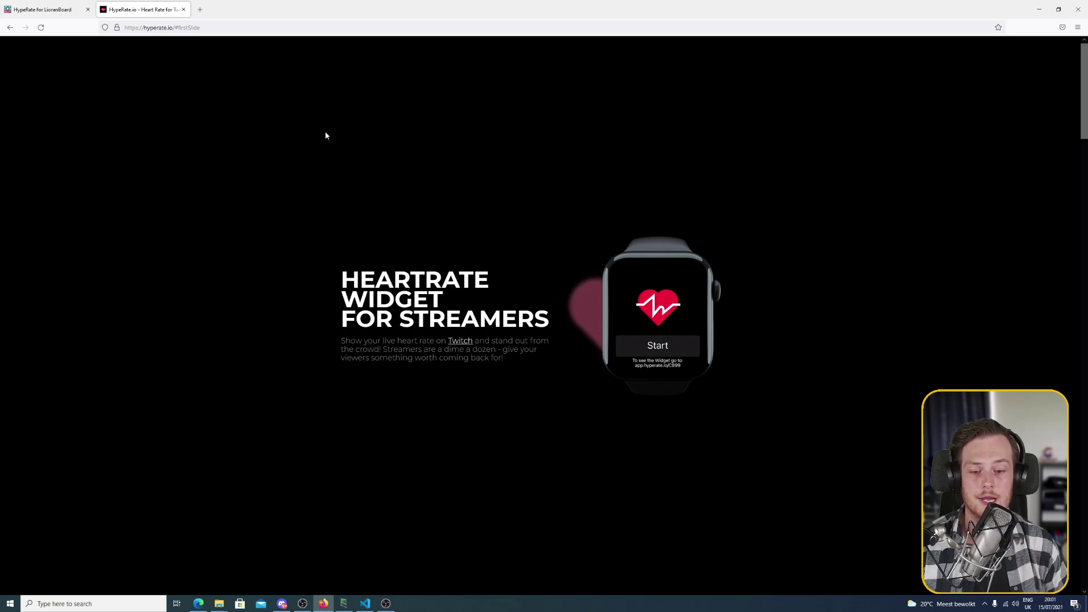
pyautogui.scroll(-1, 355, 190)
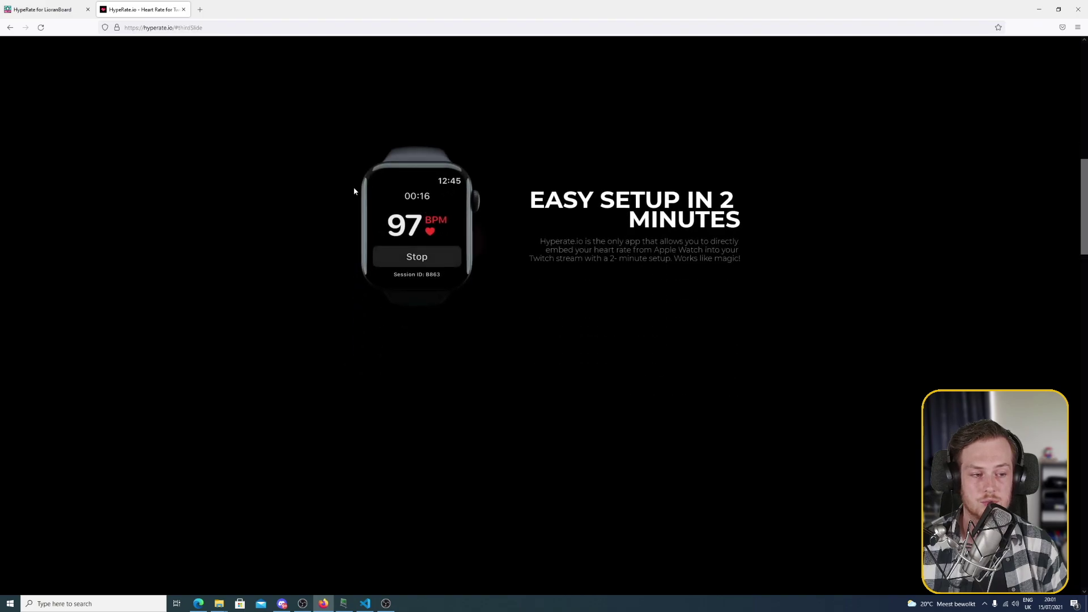
pyautogui.scroll(-1, 355, 189)
pyautogui.scroll(-1, 354, 190)
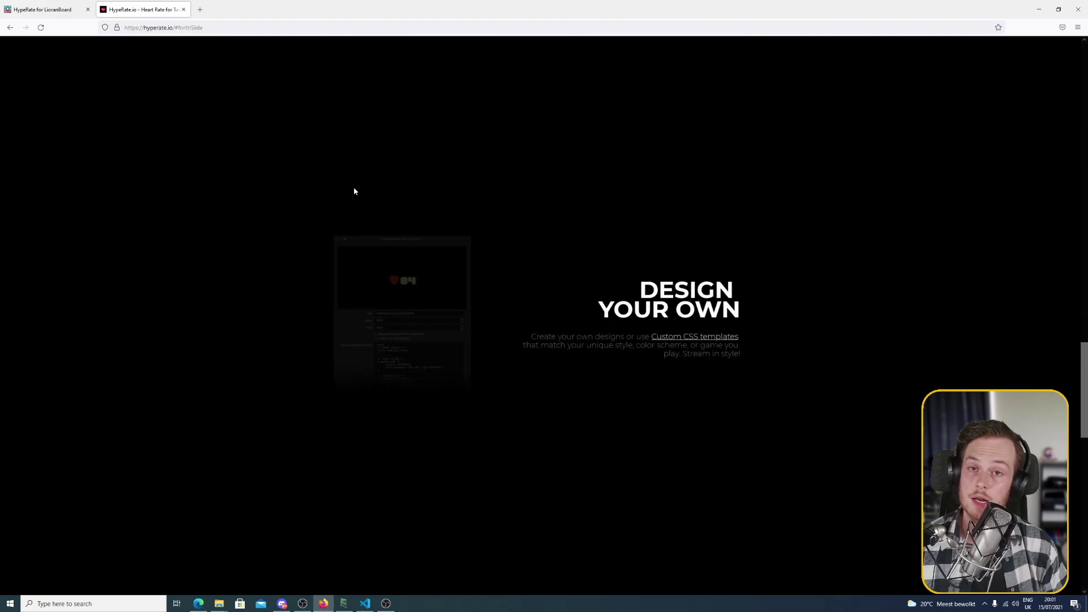
pyautogui.scroll(-1, 354, 191)
pyautogui.scroll(-1, 354, 192)
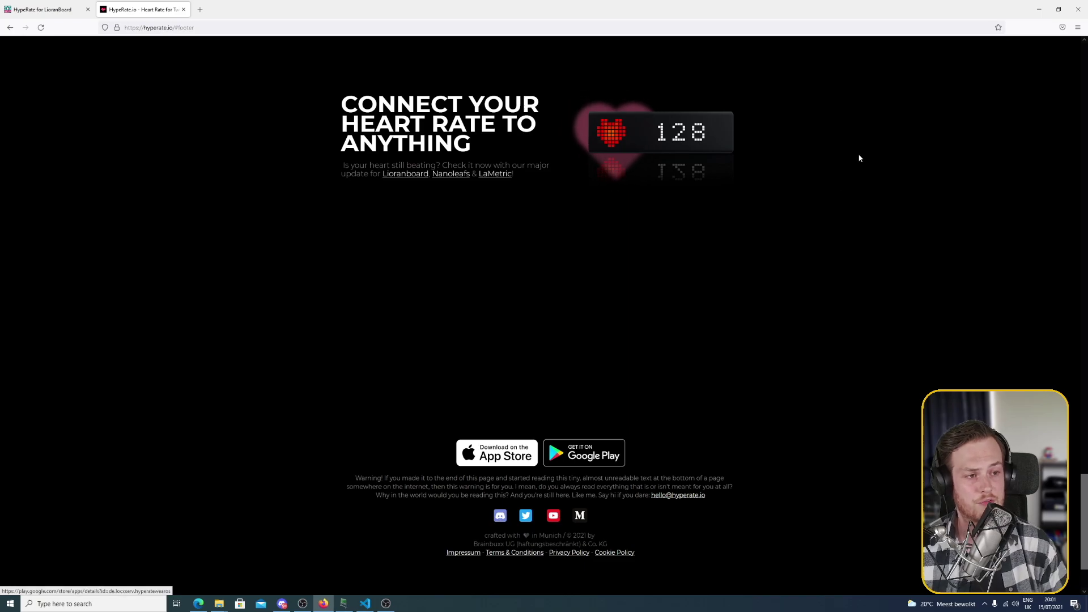
# Switch to OBS Studio and inspect the Heartrate and Webcam sources in the current scene
pyautogui.click(1039, 9)
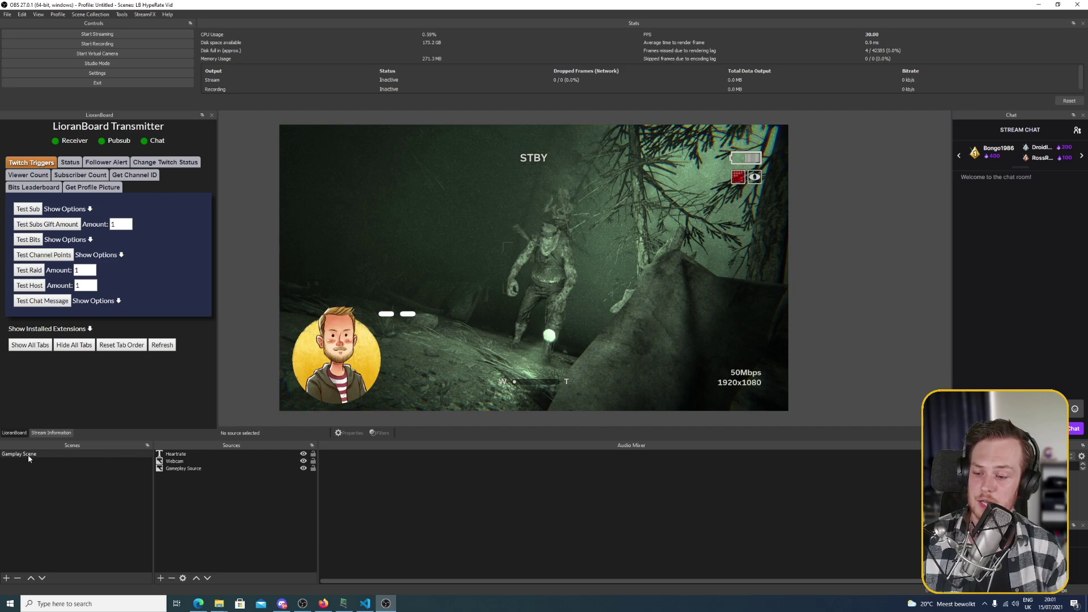
pyautogui.click(188, 455)
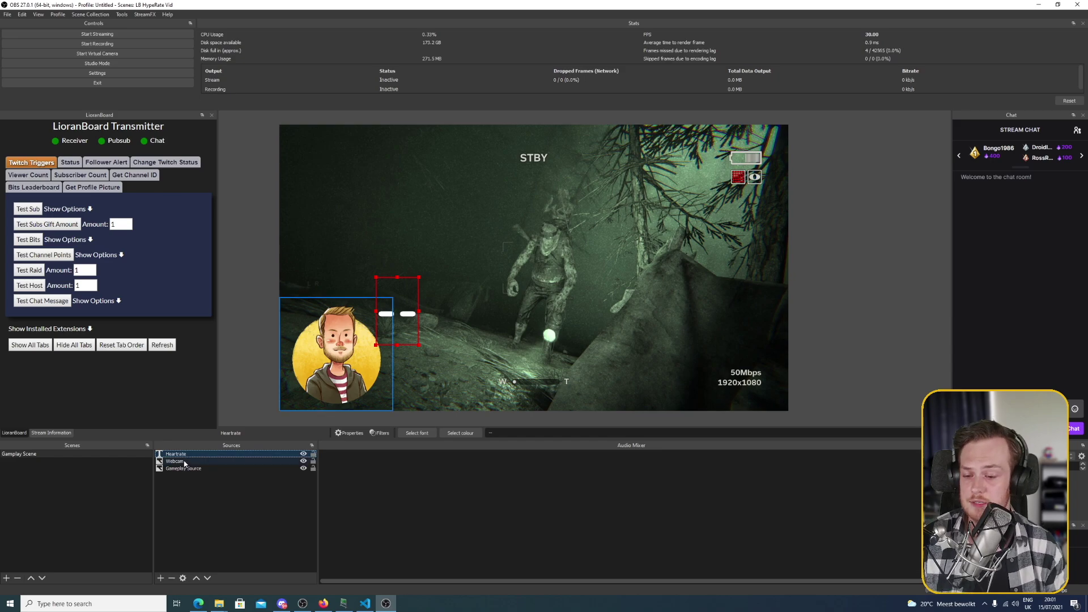
pyautogui.click(187, 462)
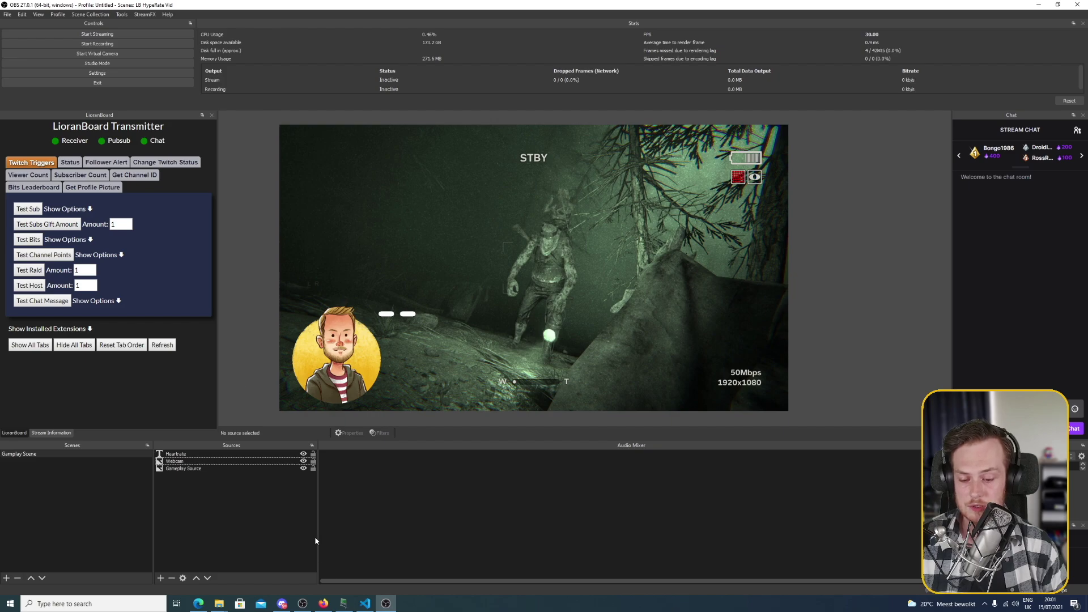
# In LioranBoard Receiver, start an extension installation and choose HypeRate-StreamUP_v1.2 from Downloads as the extension file
pyautogui.click(343, 603)
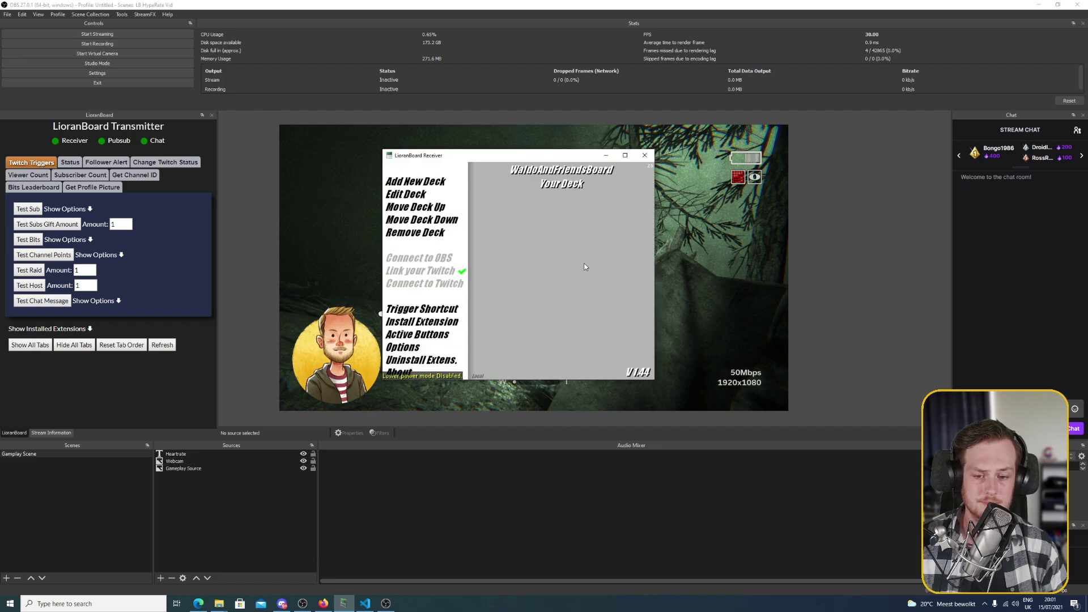
pyautogui.click(423, 323)
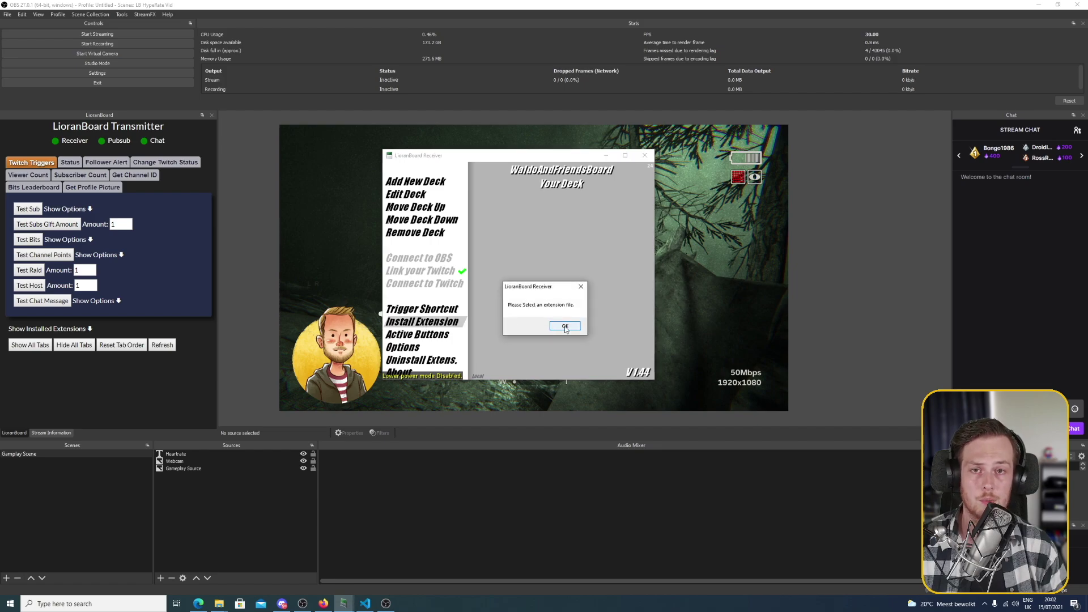
pyautogui.click(565, 328)
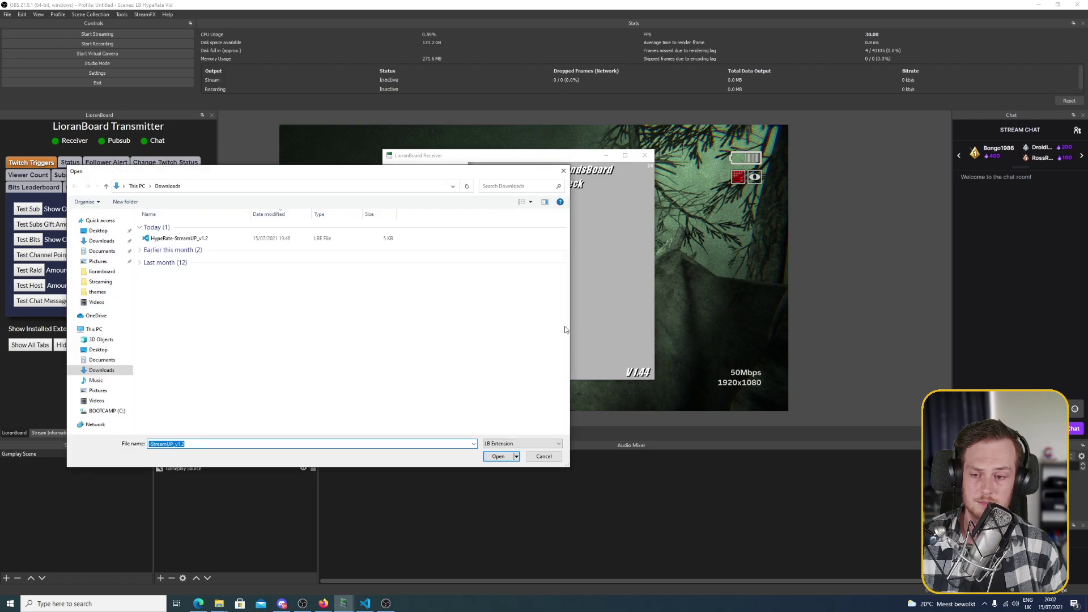
pyautogui.click(202, 242)
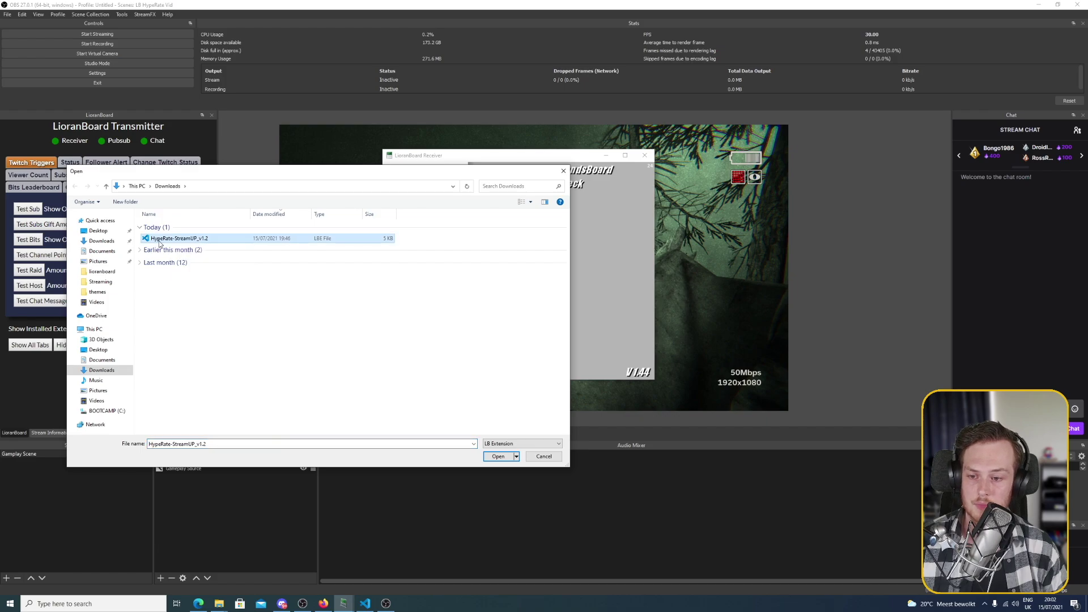
pyautogui.click(498, 456)
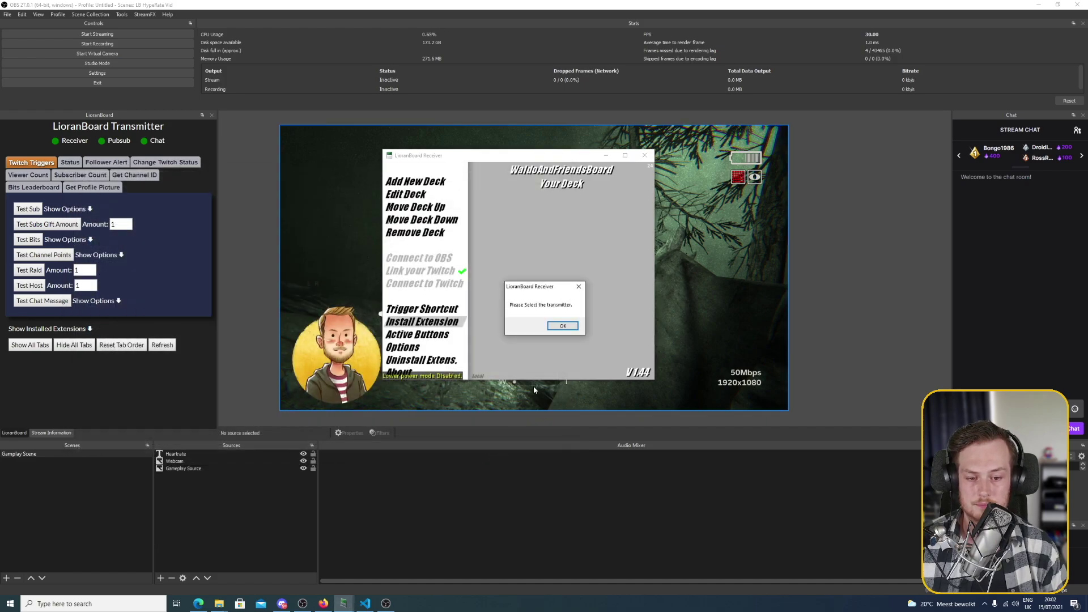
# Select tsl_transmitter in the lioranboard folder as the transmitter file and replace the existing copy
pyautogui.click(562, 327)
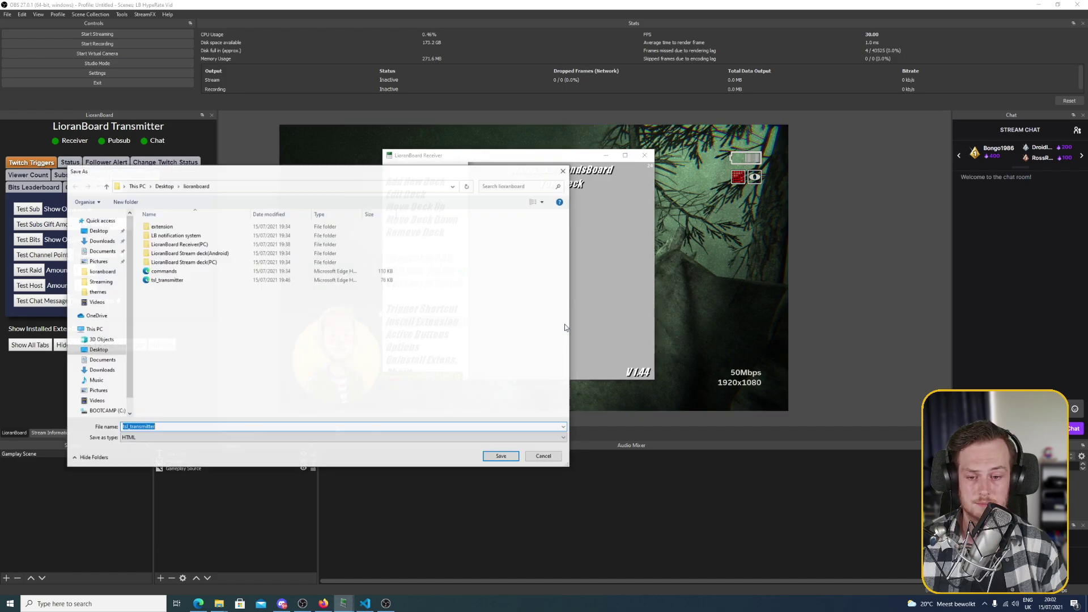
pyautogui.click(173, 282)
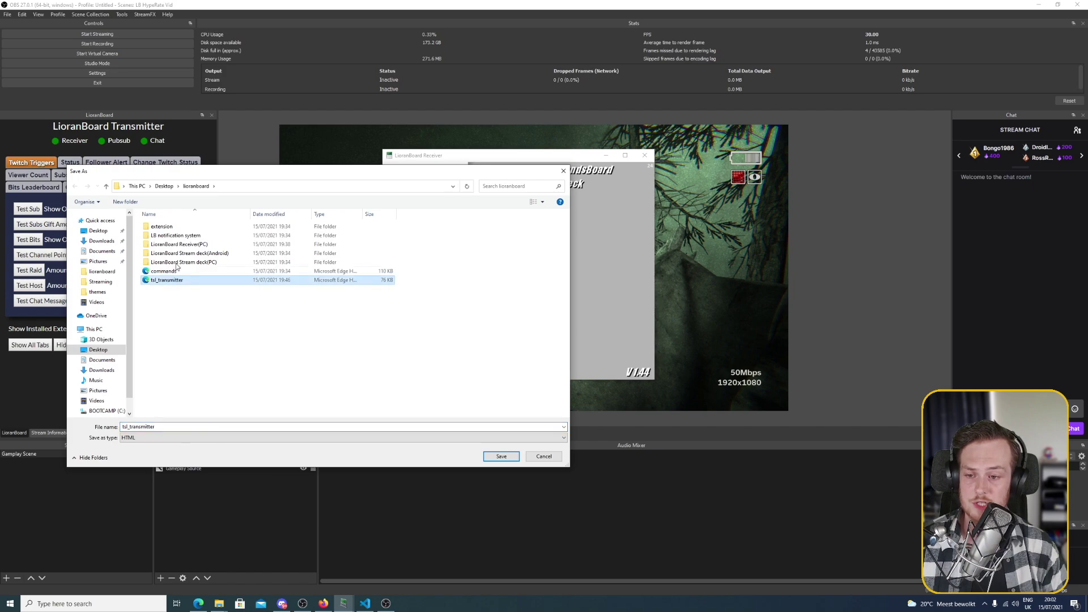
pyautogui.click(502, 456)
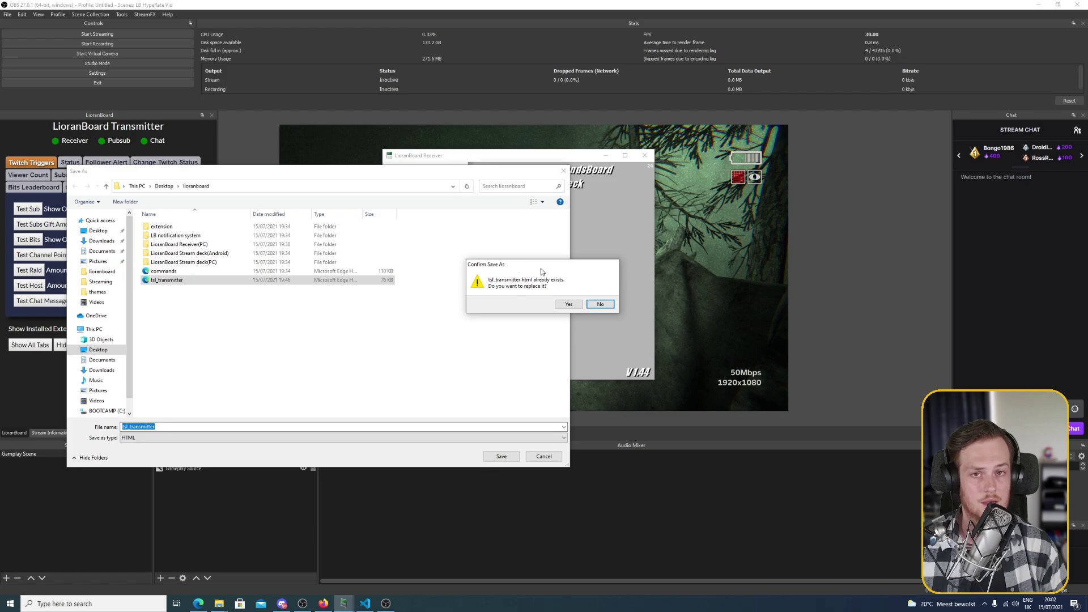
pyautogui.click(568, 304)
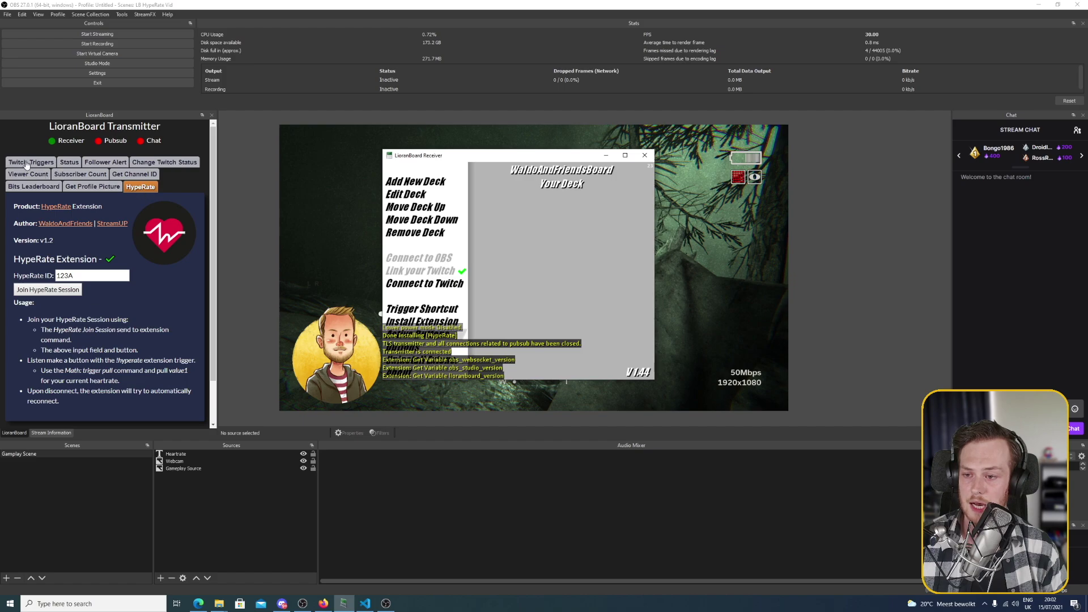
# Show the HypeRate section of the LioranBoard Transmitter and reconnect LioranBoard Receiver to Twitch
pyautogui.click(141, 190)
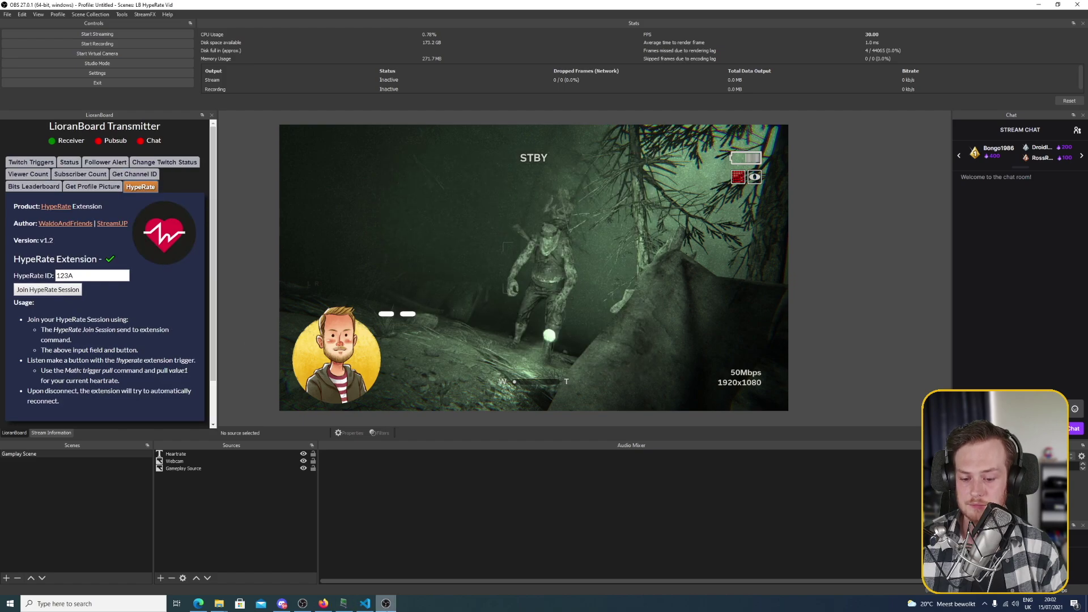
pyautogui.click(343, 604)
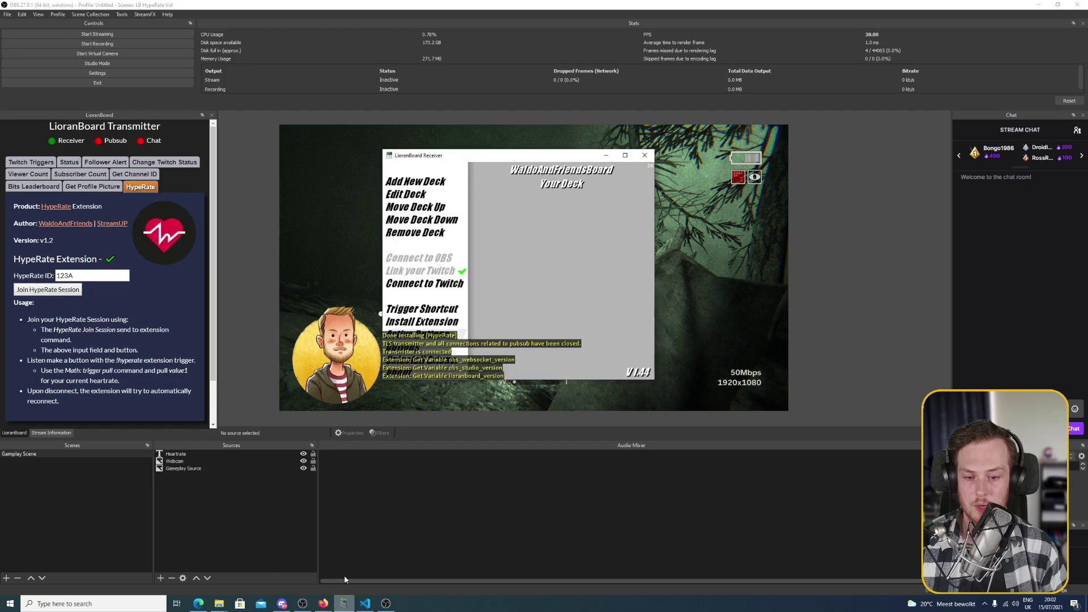
pyautogui.click(421, 285)
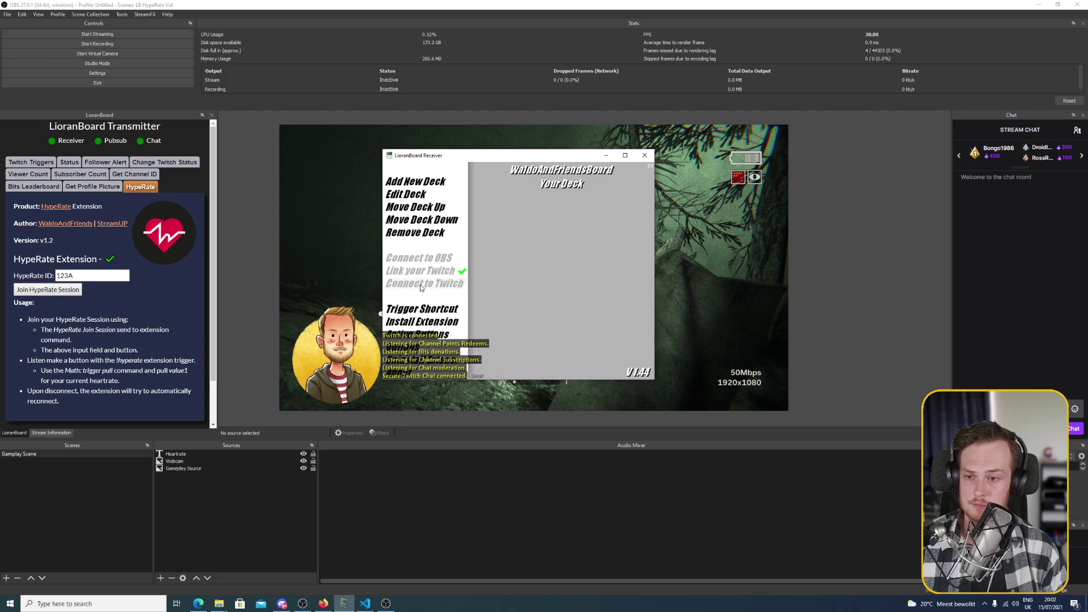
# Examine the HypeRate ID field and usage instructions in the LioranBoard Transmitter in OBS
pyautogui.click(187, 305)
pyautogui.moveTo(211, 192)
pyautogui.mouseDown()
pyautogui.moveTo(211, 227)
pyautogui.moveTo(217, 186)
pyautogui.mouseUp()
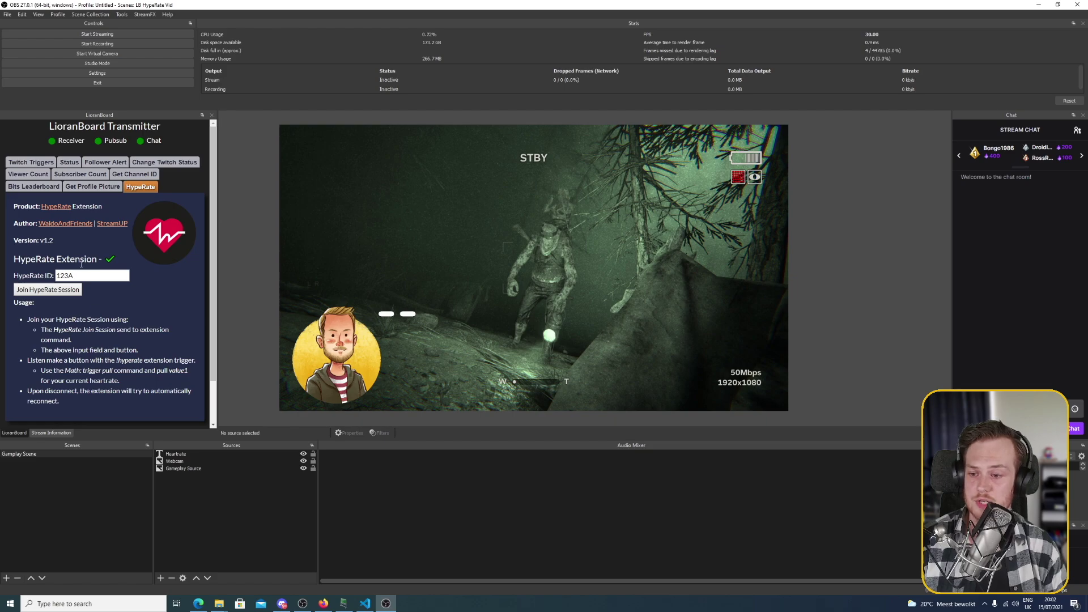
pyautogui.scroll(-1, 84, 260)
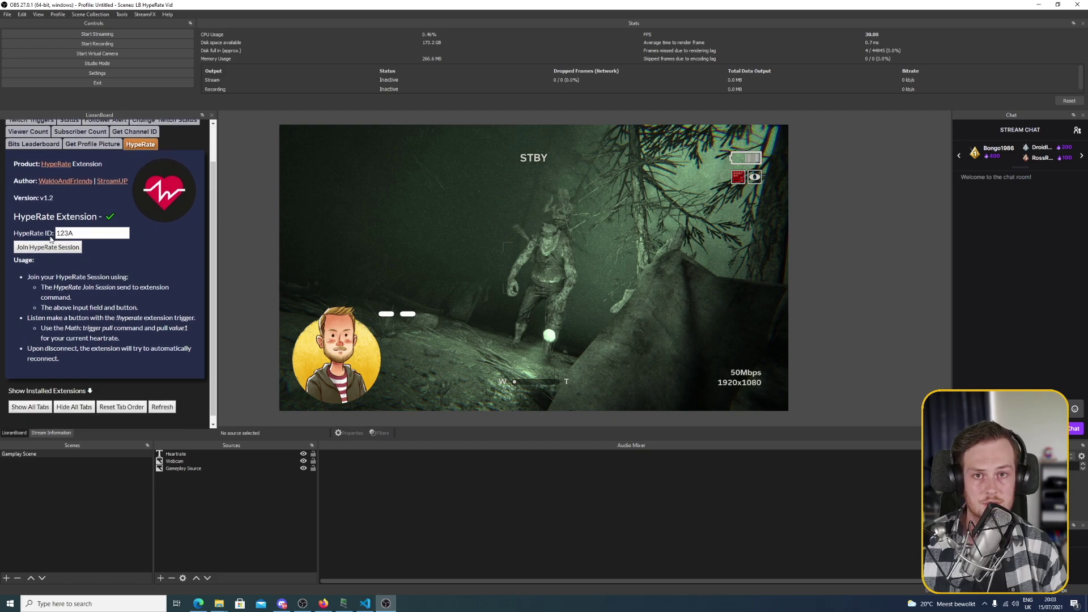
# Try to join a HypeRate session with the ID already filled in the HypeRate extension section
pyautogui.doubleClick(98, 232)
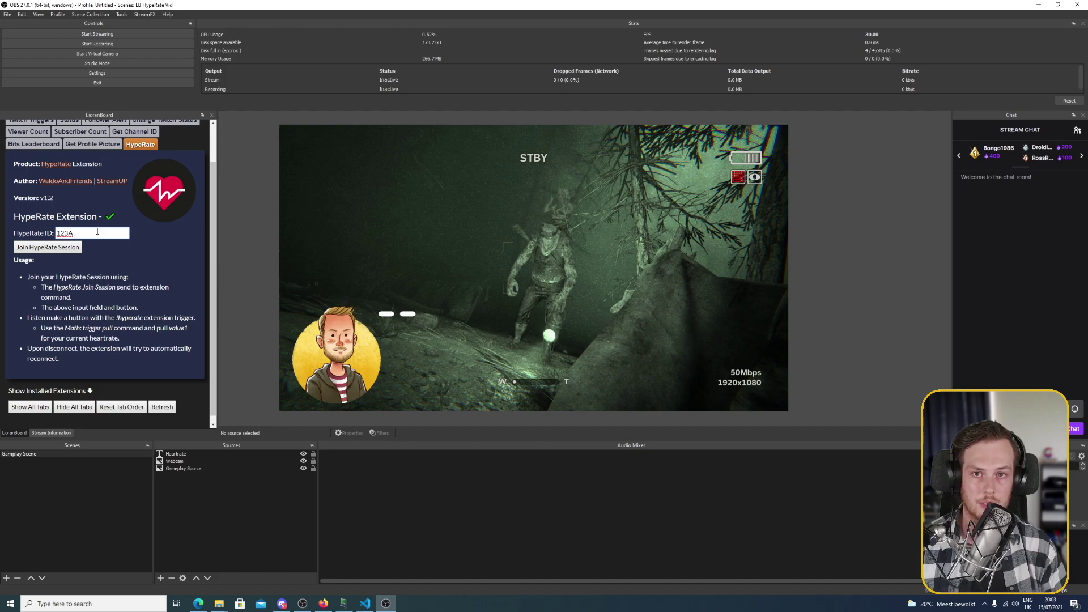
pyautogui.moveTo(76, 234); pyautogui.dragTo(46, 238)
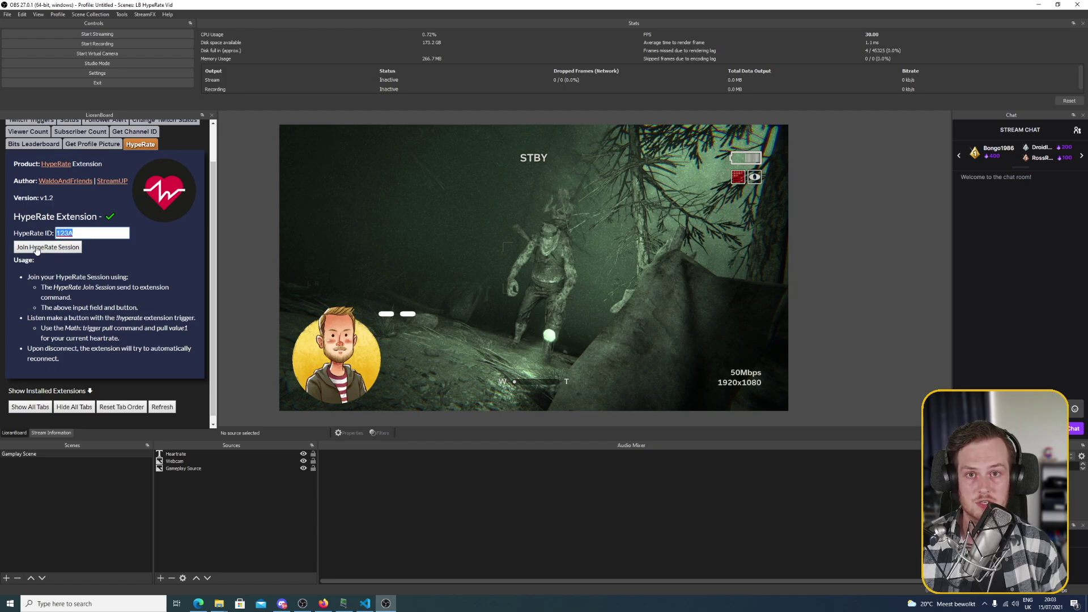
pyautogui.click(37, 250)
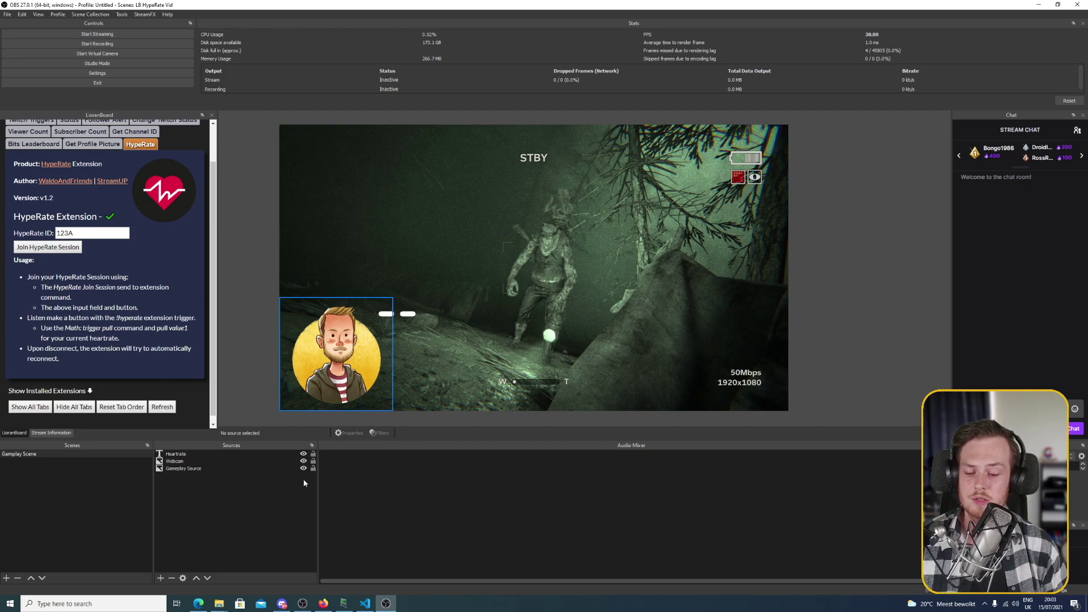
# Switch to LioranBoard Receiver, add a new deck and open it for editing
pyautogui.click(344, 603)
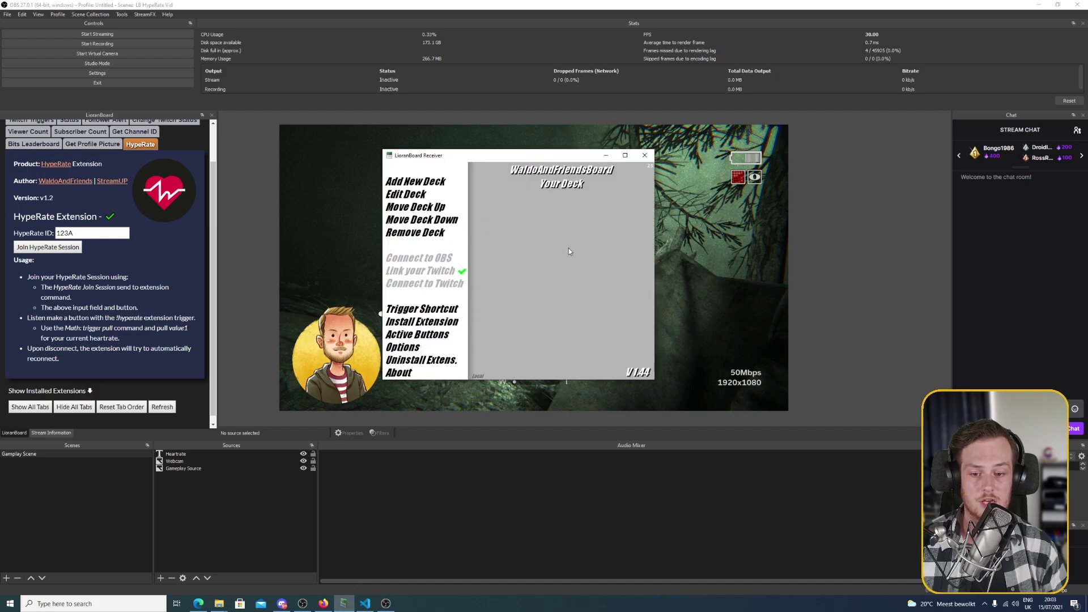
pyautogui.click(422, 181)
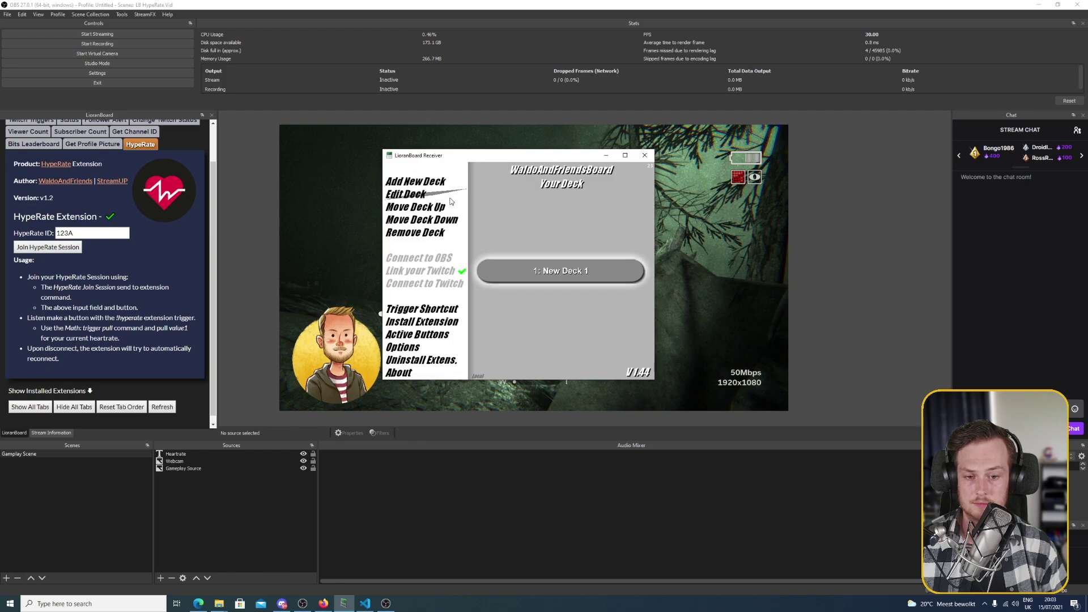
pyautogui.click(451, 199)
# Create a blank button in the deck's first grid cell and set its text to "Hyperate init"
pyautogui.click(407, 207)
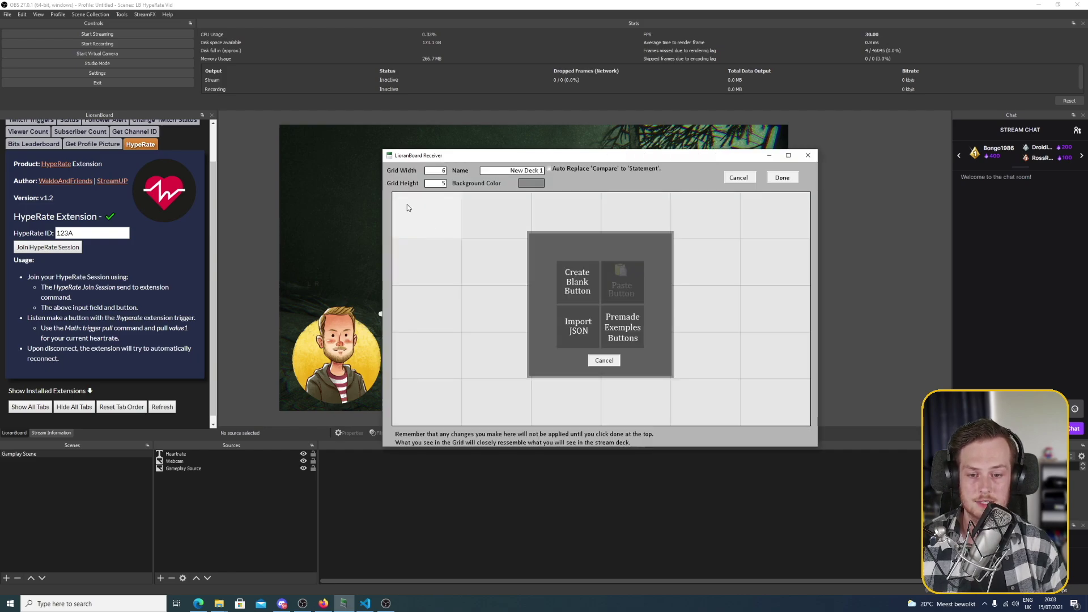
pyautogui.click(577, 282)
pyautogui.rightClick(445, 216)
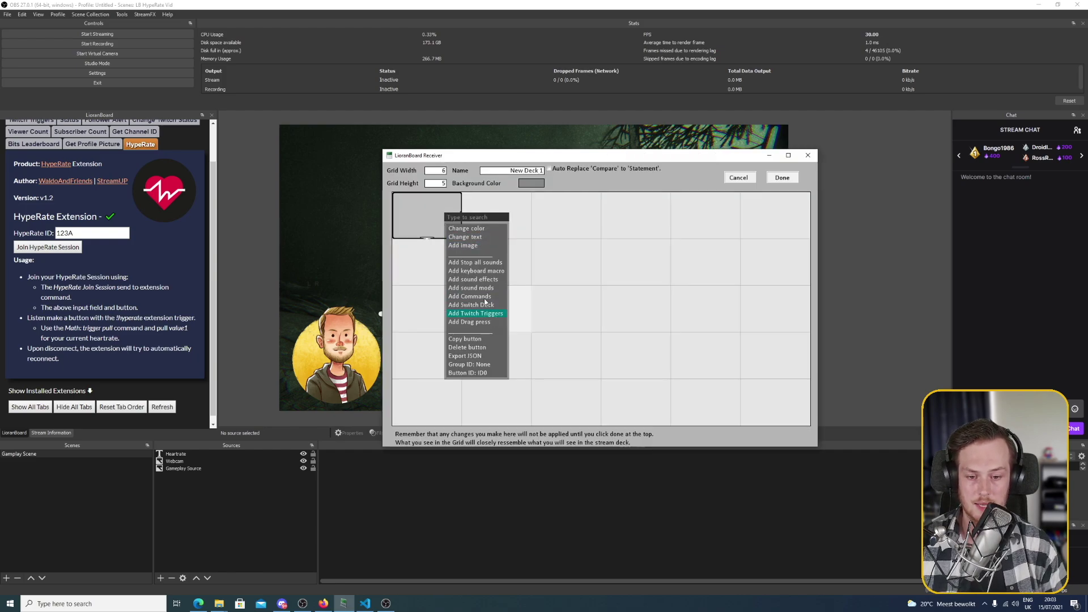
pyautogui.click(499, 237)
pyautogui.write('Hy')
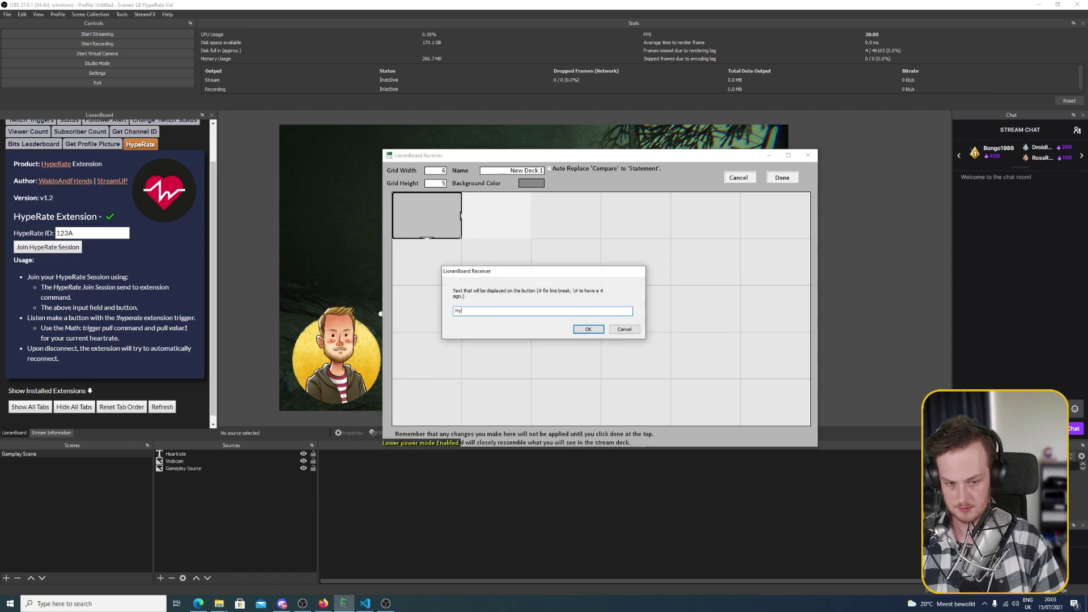
pyautogui.write('peratwe')
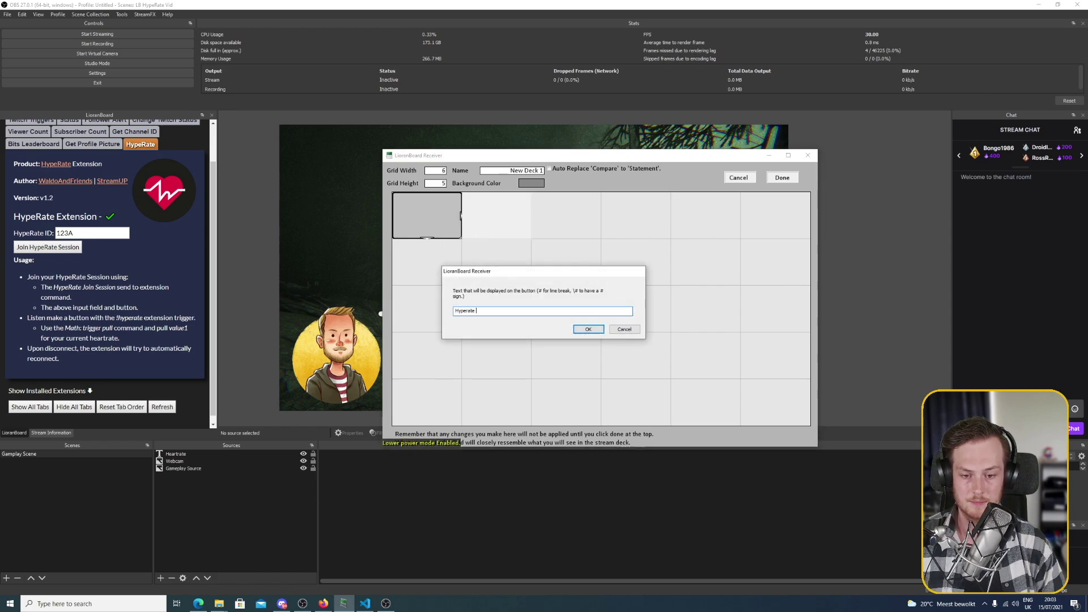
pyautogui.click(588, 329)
# Add a Send to Extension command to the Hyperate init button and set its extension to HypeRate Join Session
pyautogui.rightClick(448, 219)
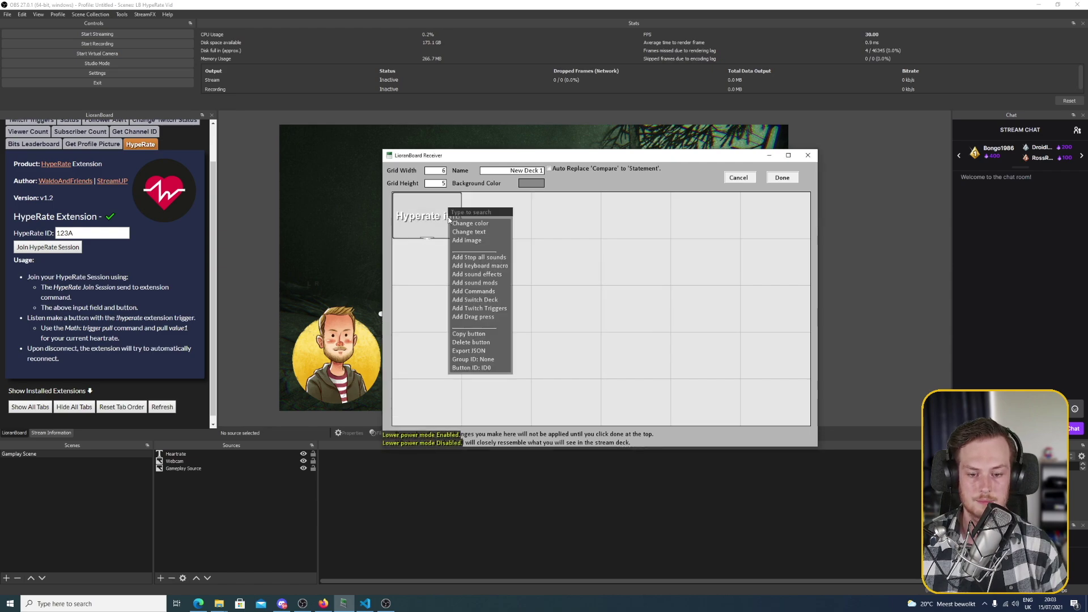
pyautogui.click(483, 292)
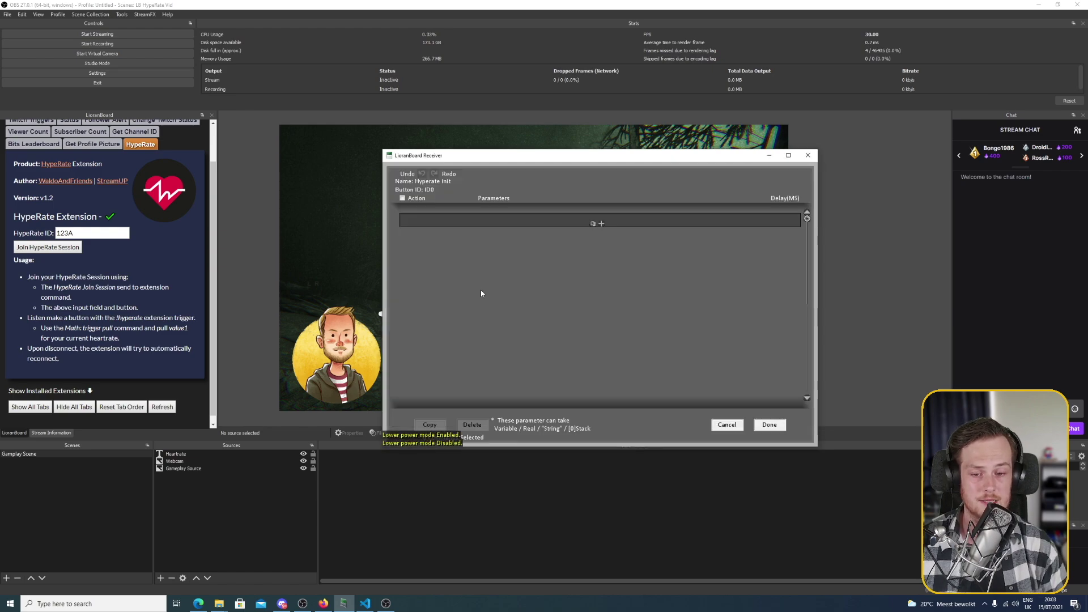
pyautogui.click(593, 224)
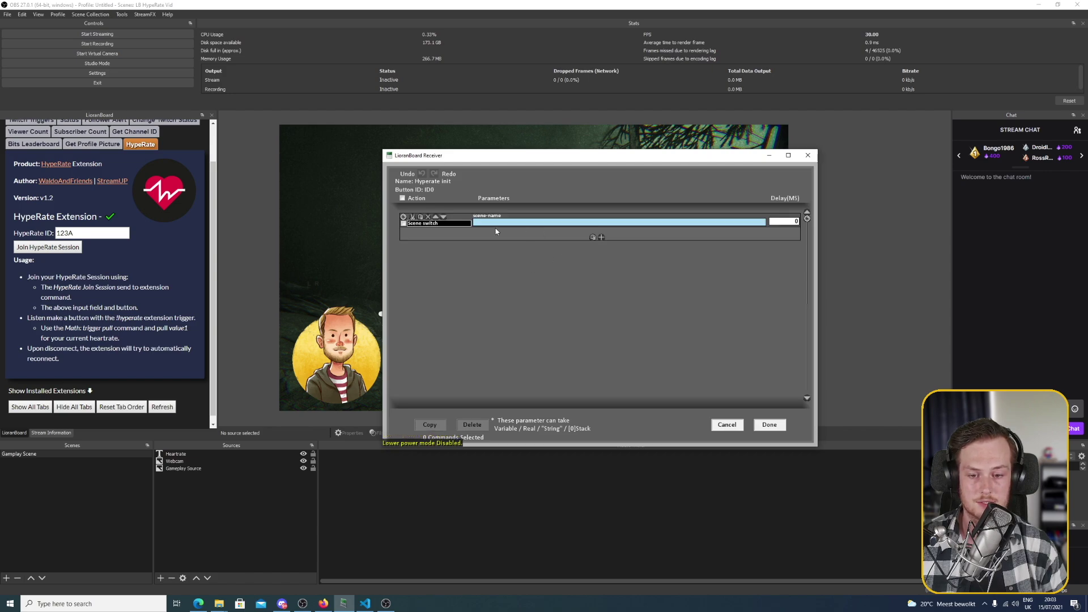
pyautogui.click(464, 224)
pyautogui.write('exe')
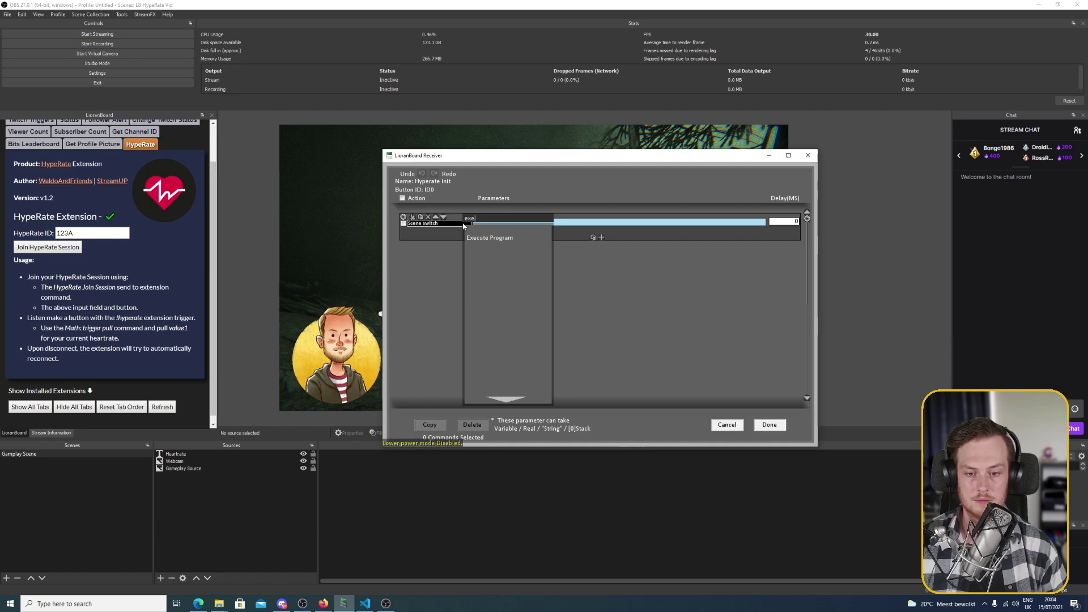
pyautogui.press('BackSpace')
pyautogui.write('t')
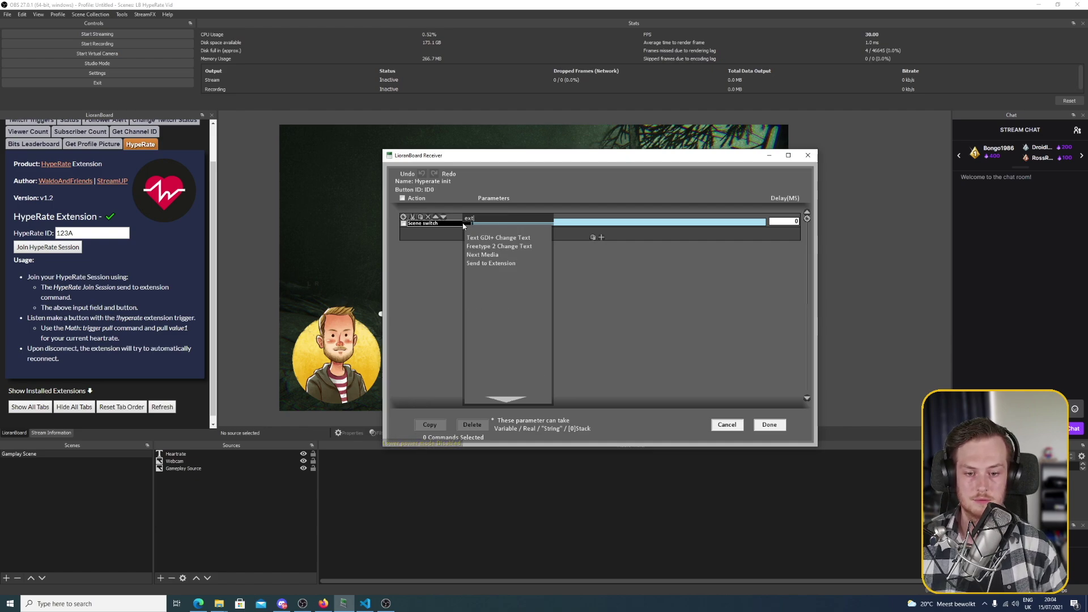
pyautogui.click(490, 264)
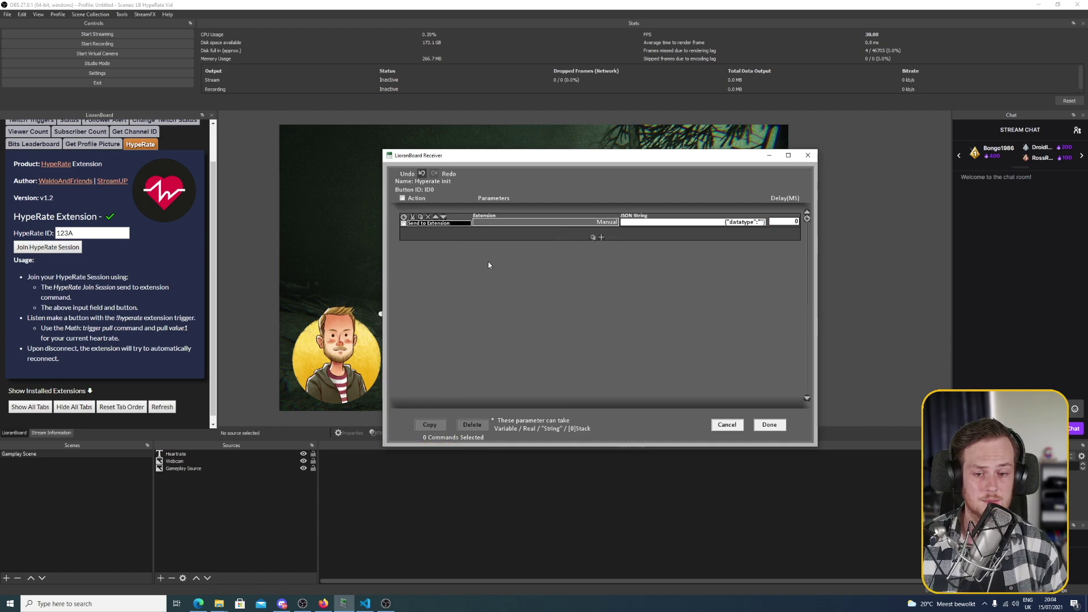
pyautogui.click(529, 223)
pyautogui.scroll(-1, 544, 363)
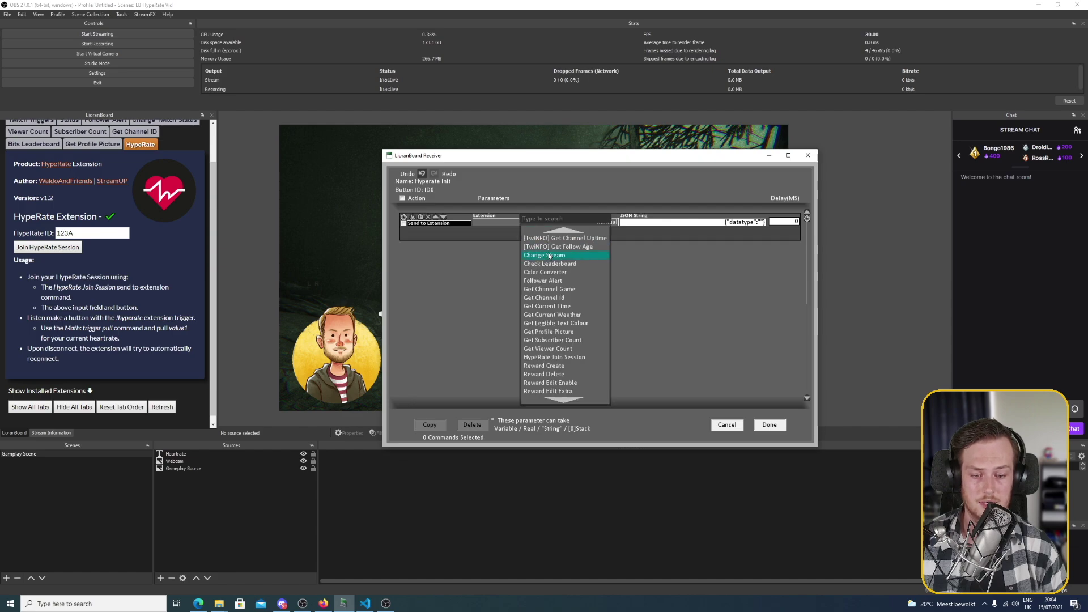
pyautogui.click(543, 360)
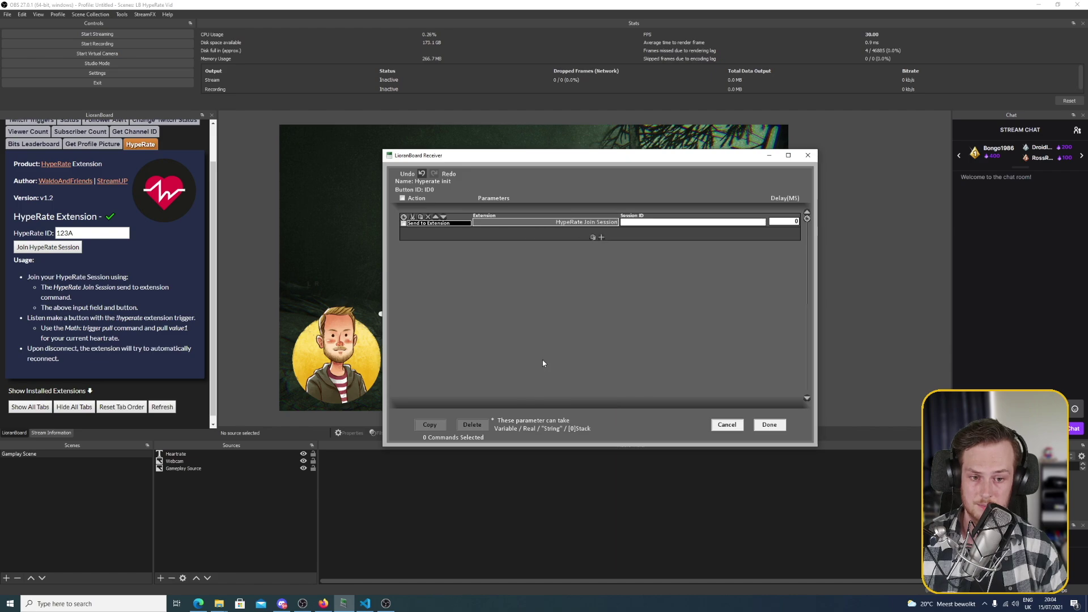
# Remove the Hyperate init button along with its command from the deck and finish editing the deck
pyautogui.click(428, 217)
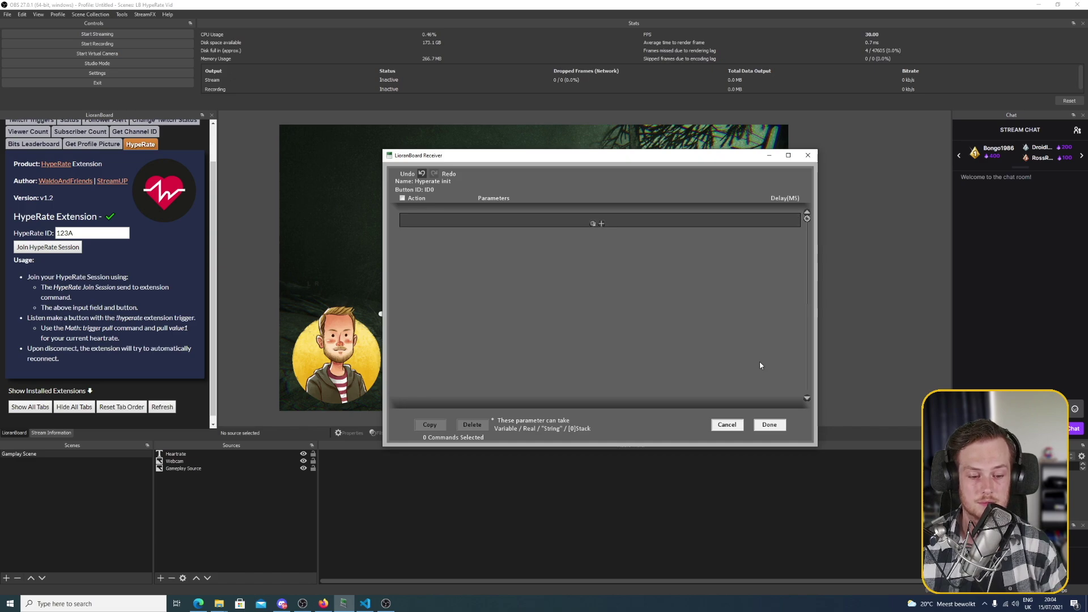
pyautogui.click(784, 427)
pyautogui.rightClick(410, 218)
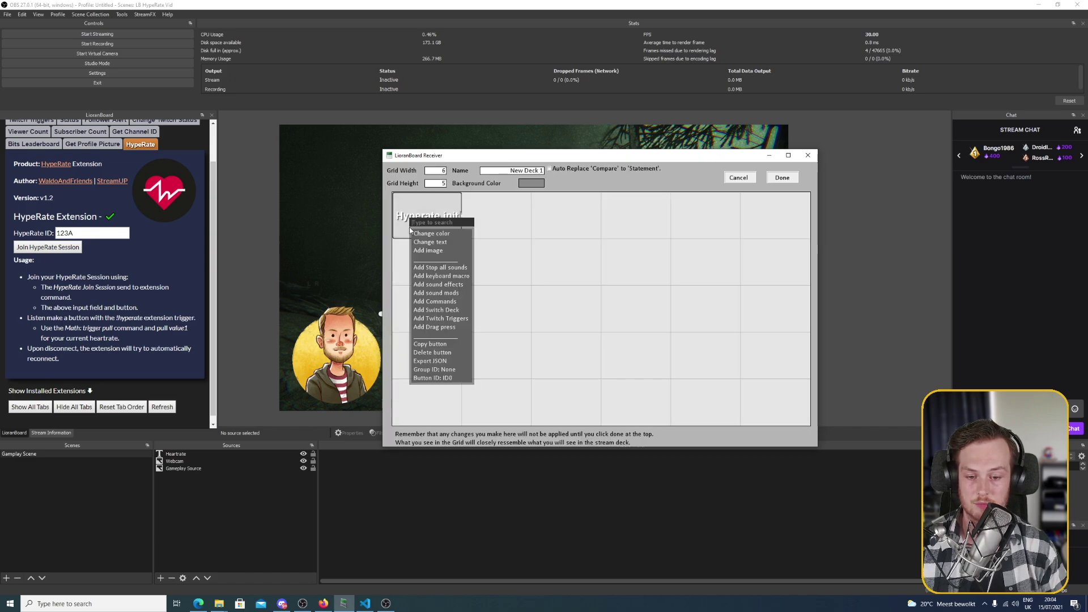
pyautogui.click(447, 352)
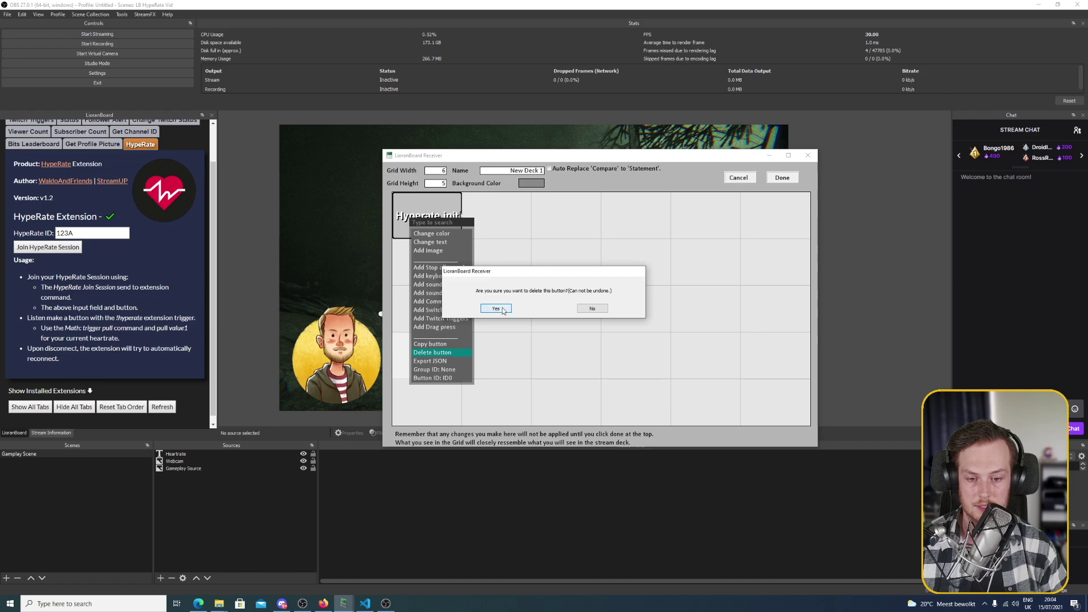
pyautogui.click(496, 308)
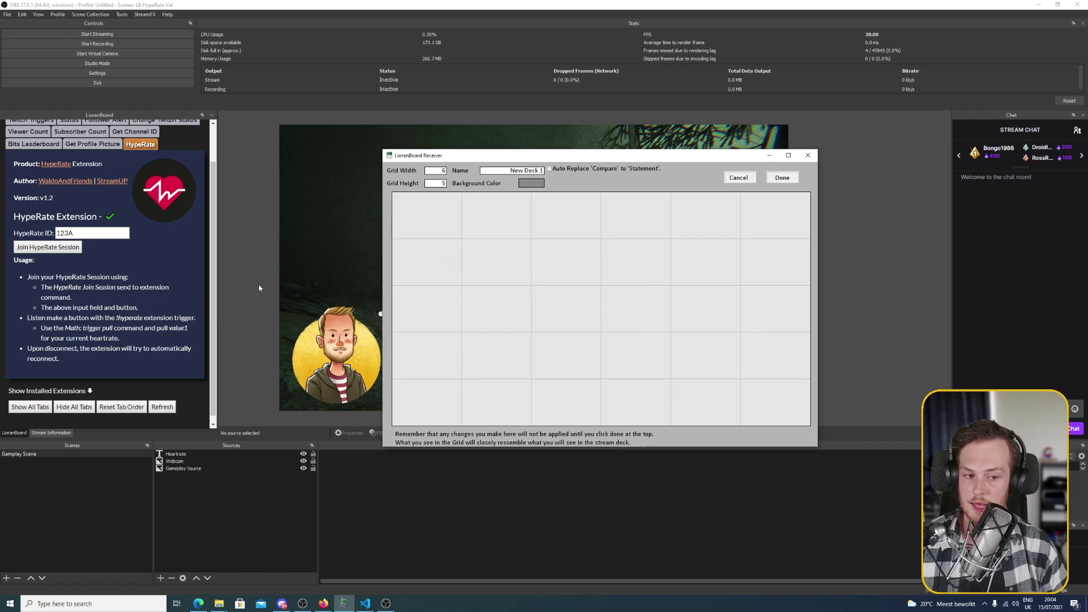
pyautogui.click(787, 178)
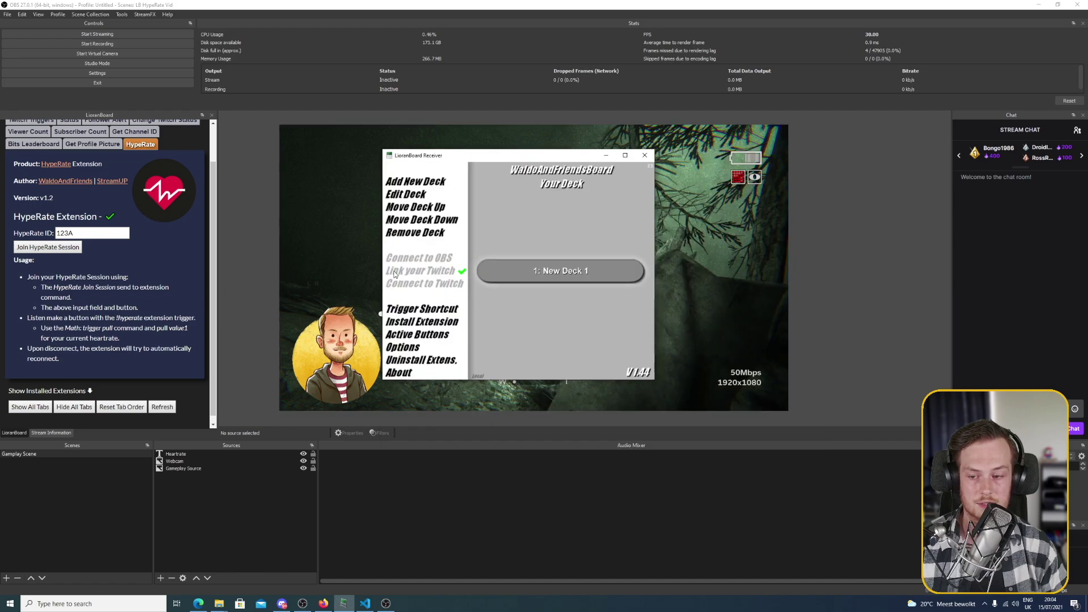
# Switch to OBS and join the HypeRate session with the ID filled in the HypeRate extension section
pyautogui.click(145, 335)
pyautogui.click(95, 233)
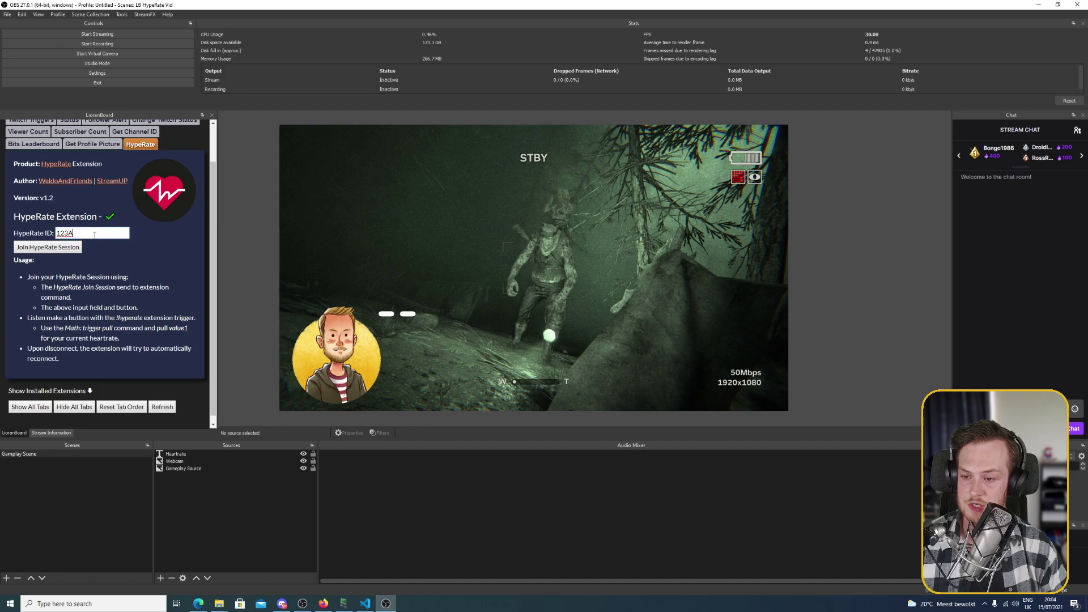
pyautogui.click(69, 250)
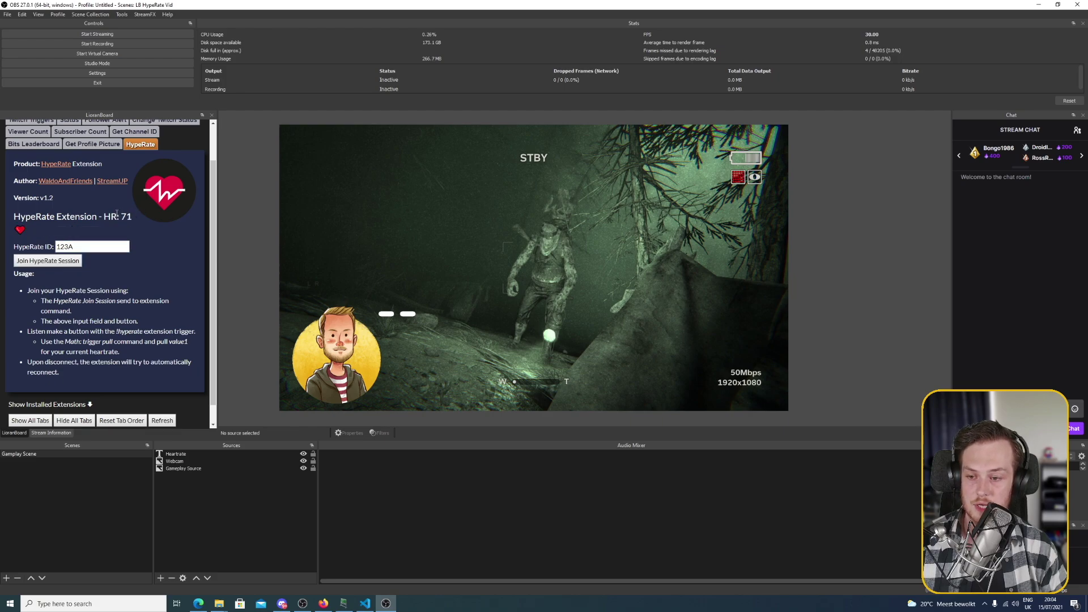
pyautogui.moveTo(121, 219); pyautogui.dragTo(131, 218)
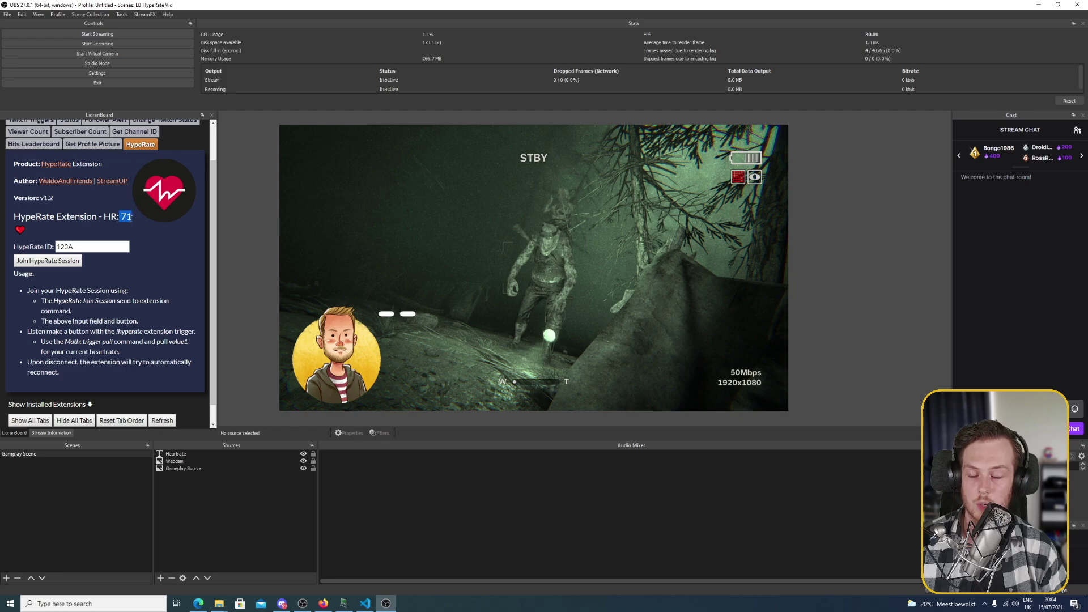
pyautogui.click(133, 230)
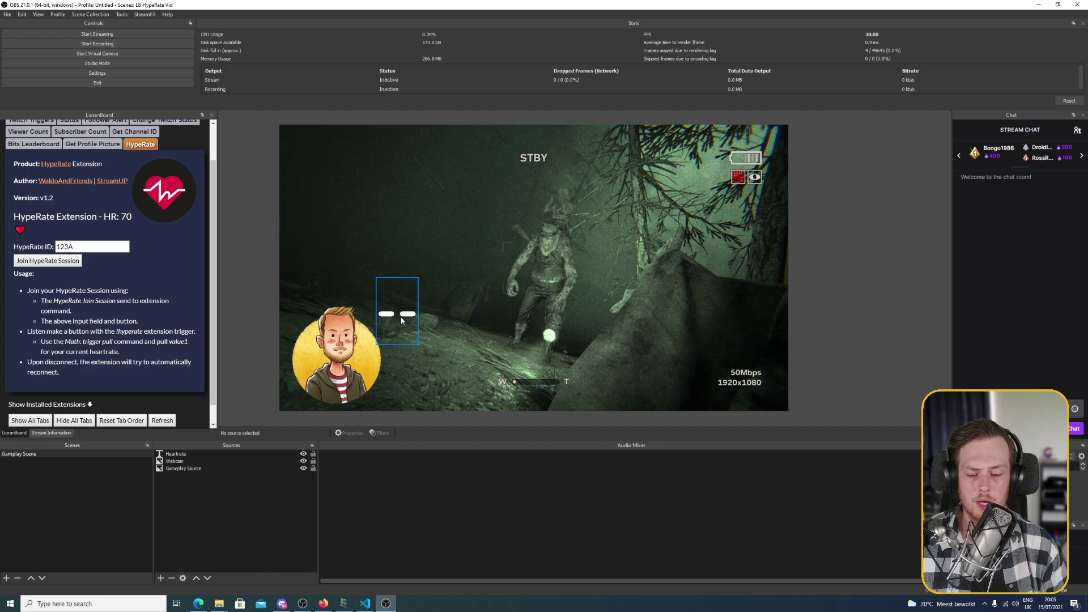
# Switch to LioranBoard Receiver, open New Deck 1 and create a blank button in its first grid cell
pyautogui.click(343, 603)
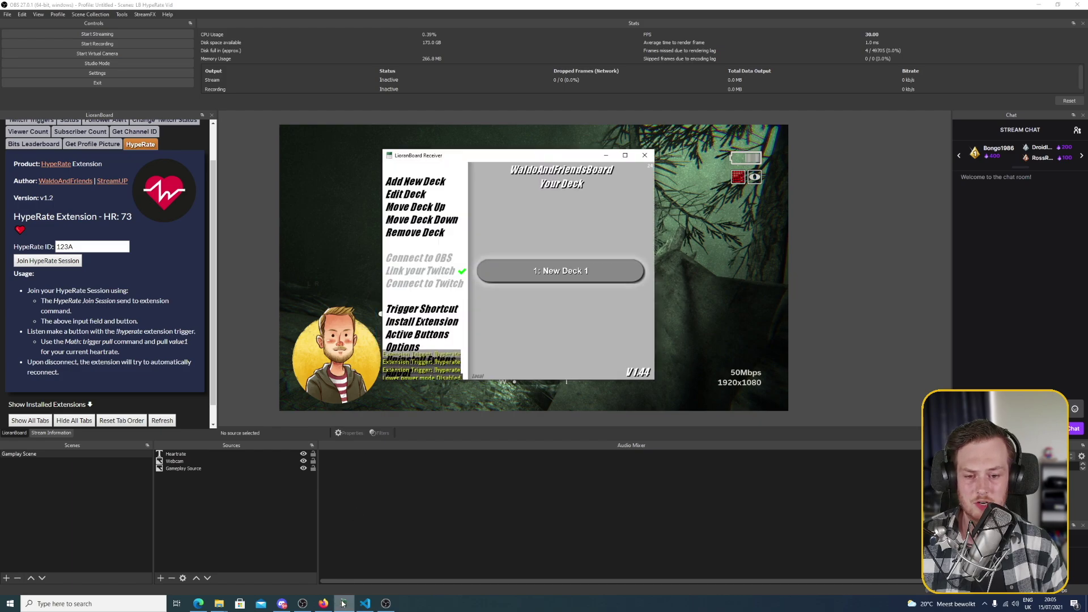
pyautogui.click(539, 276)
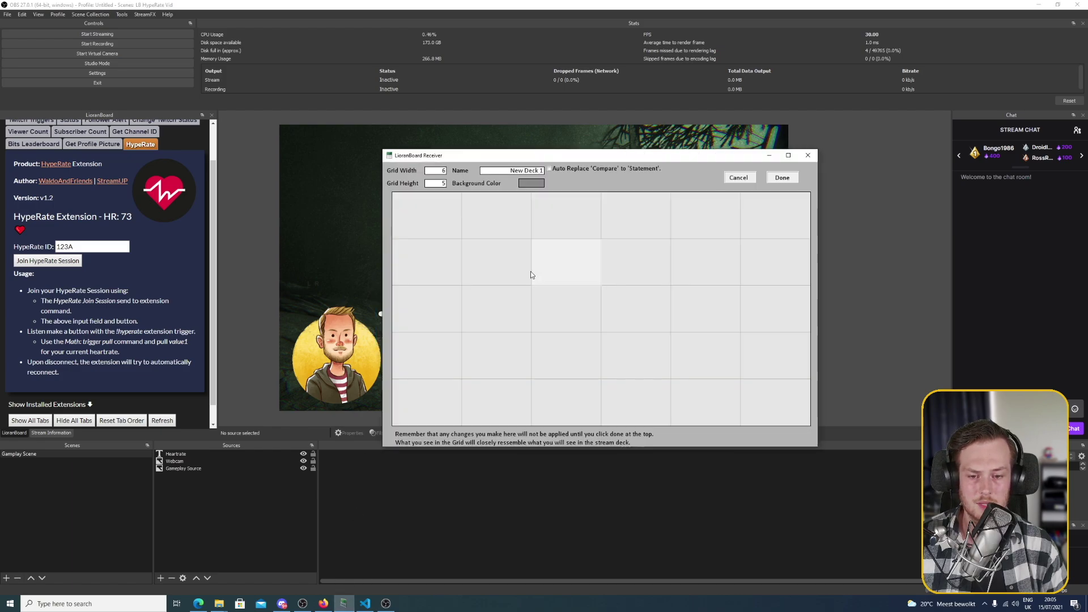
pyautogui.click(432, 223)
pyautogui.click(555, 272)
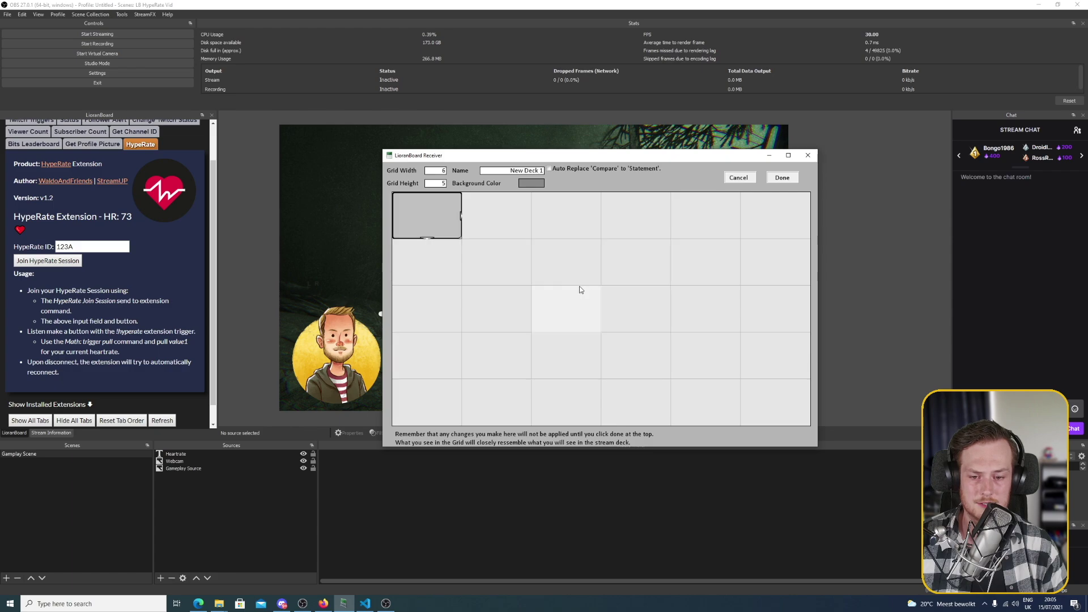
# Set the text of the blank deck button to "HR widget"
pyautogui.rightClick(443, 214)
pyautogui.click(488, 237)
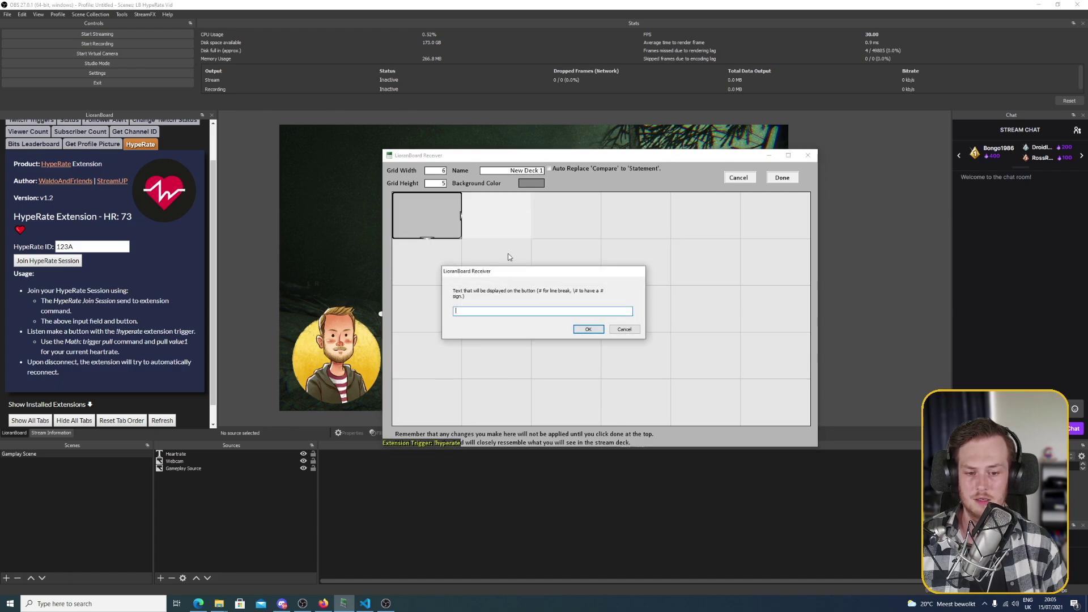
pyautogui.write('H')
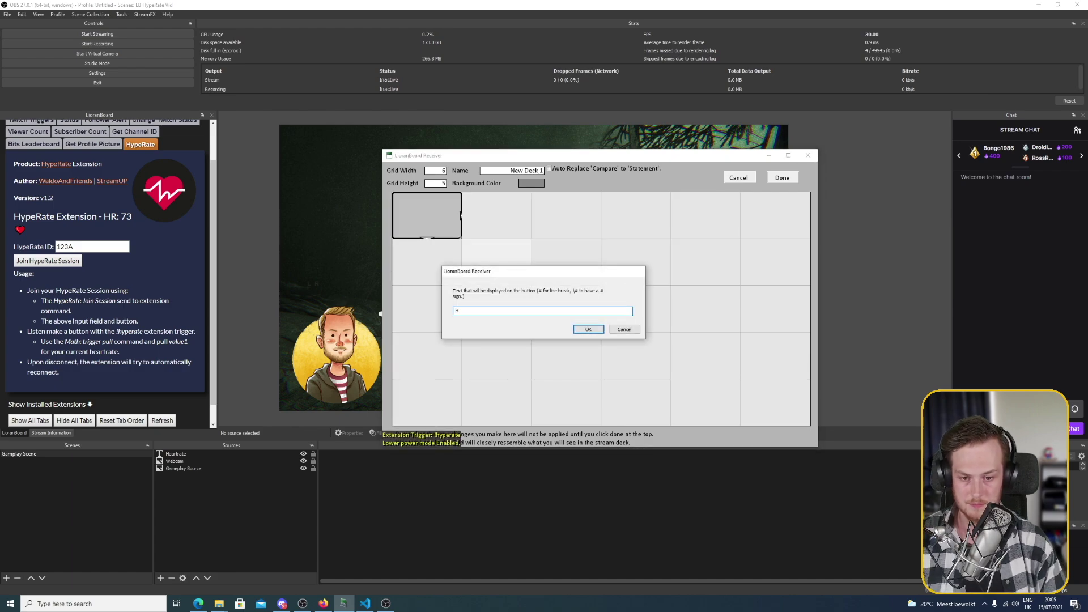
pyautogui.write('a')
pyautogui.press('BackSpace')
pyautogui.write('R ')
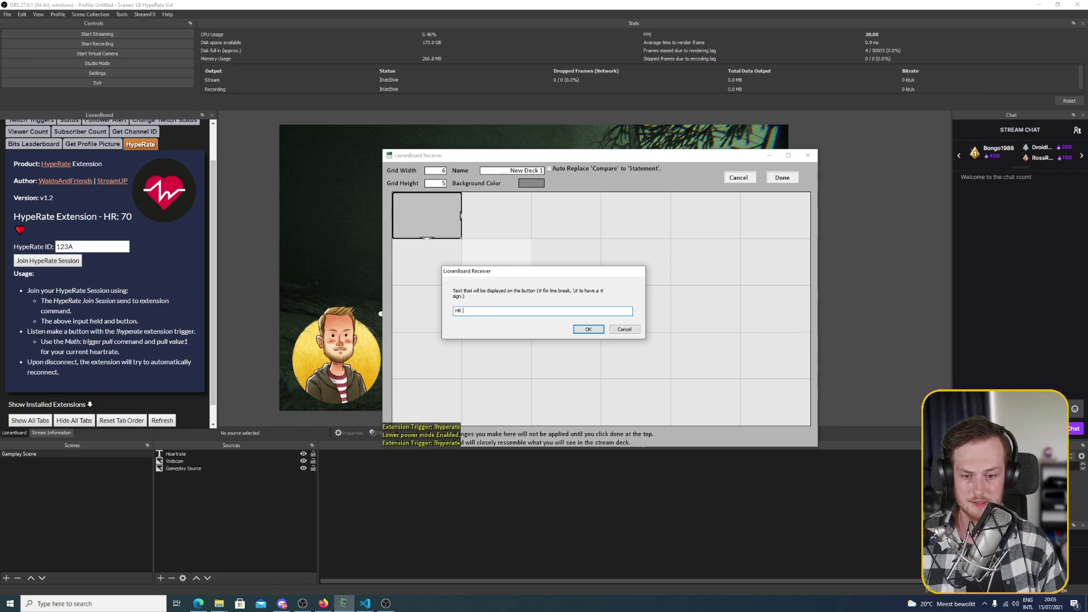
pyautogui.write('widget')
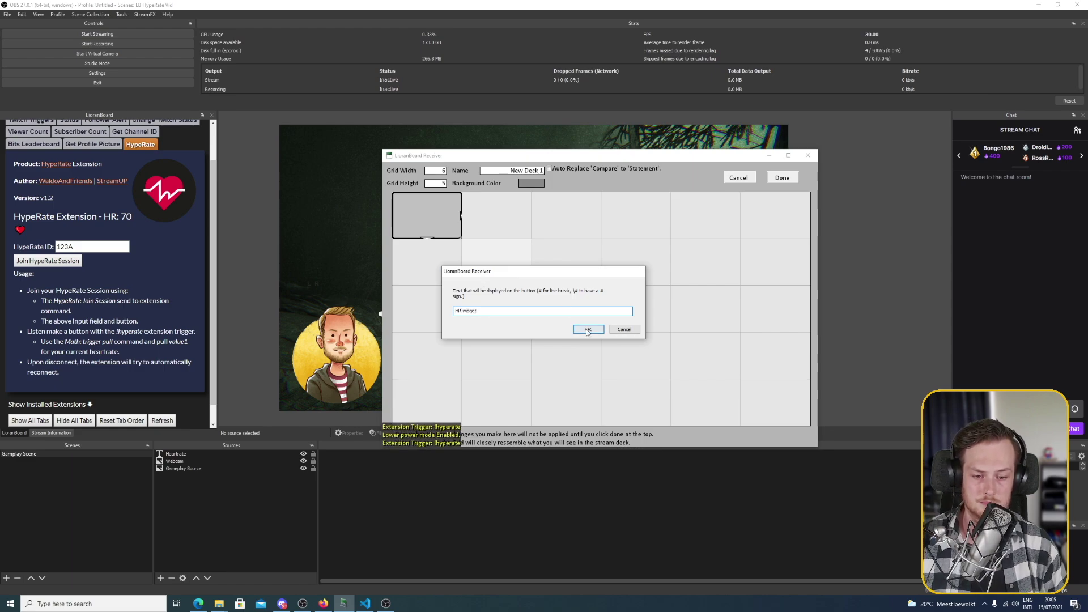
pyautogui.click(588, 329)
# Add an Extension Trigger with the trigger text "!hyperate" to the HR widget button
pyautogui.rightClick(417, 218)
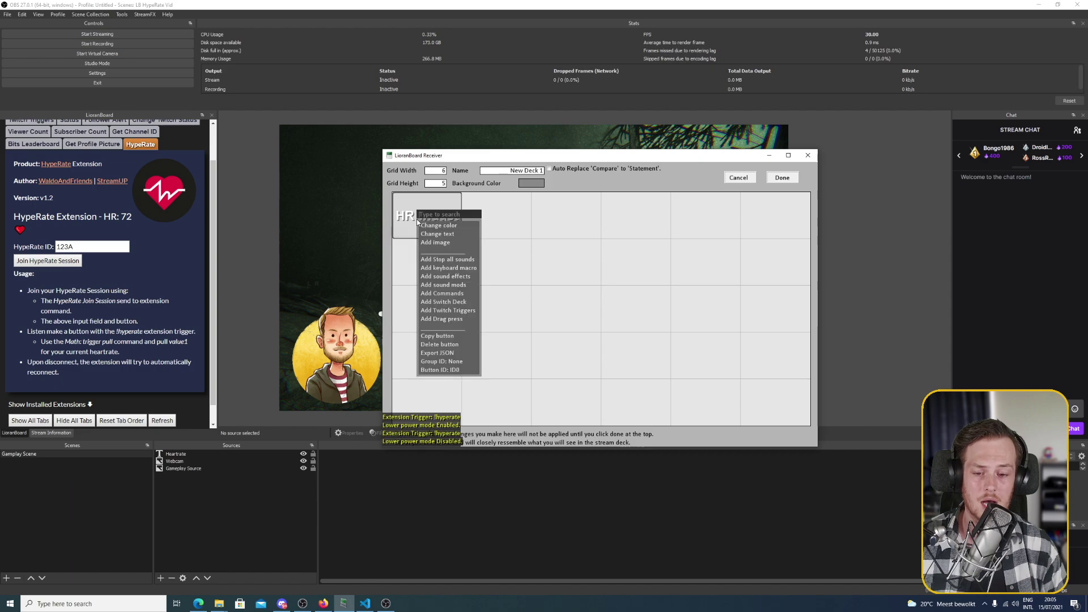
pyautogui.click(456, 311)
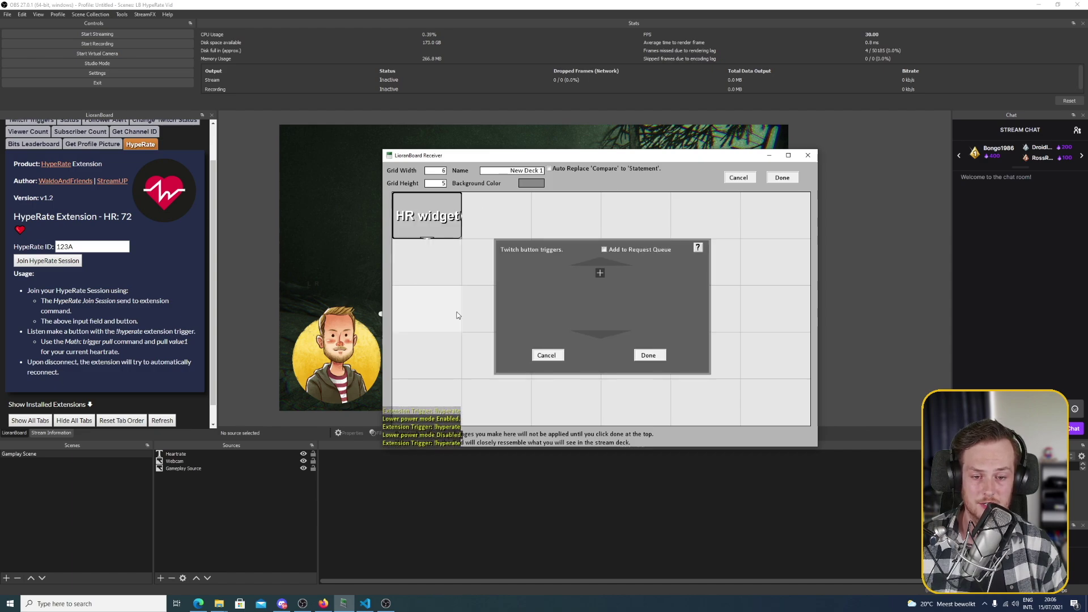
pyautogui.click(601, 274)
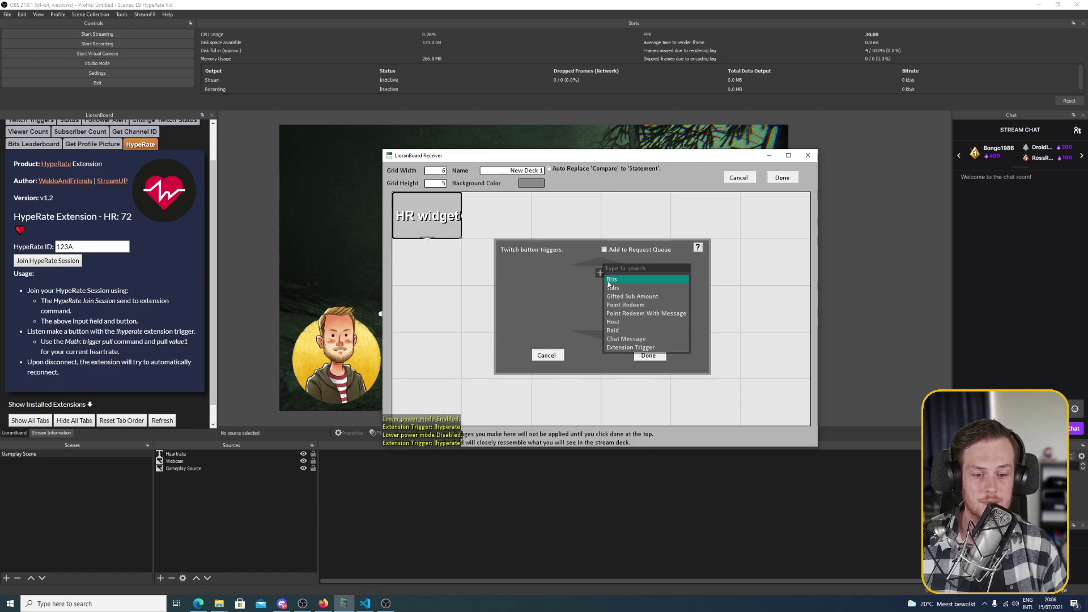
pyautogui.click(622, 349)
pyautogui.click(649, 274)
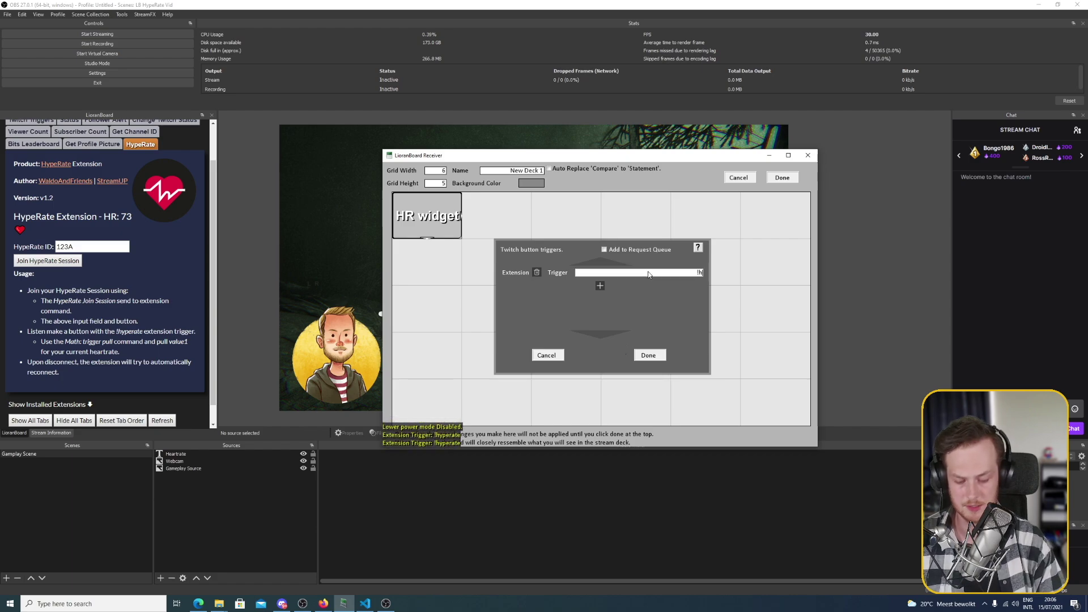
pyautogui.write('!hyperay')
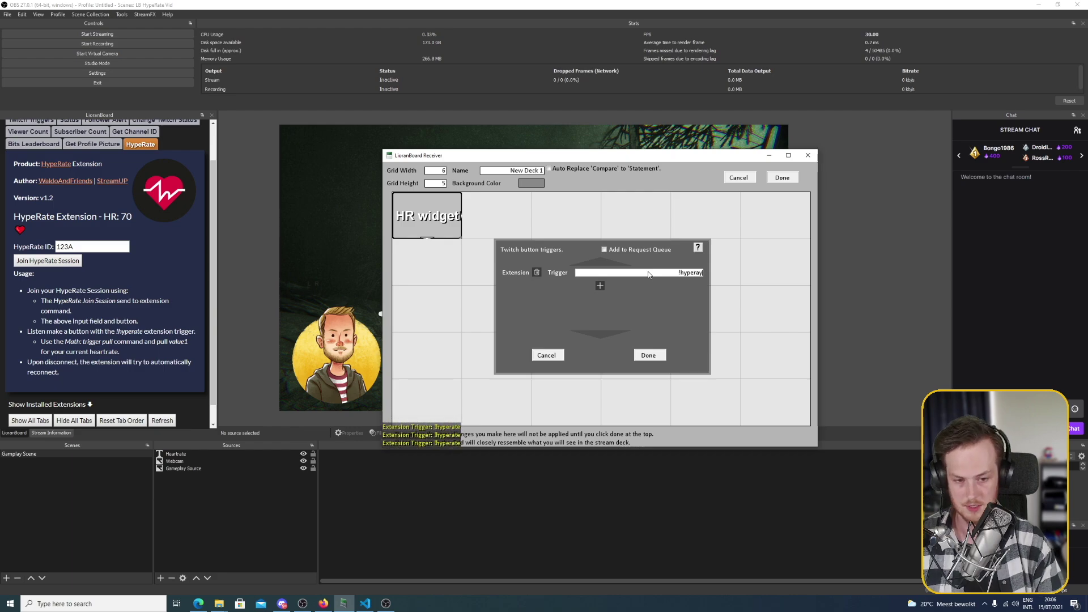
pyautogui.press('BackSpace')
pyautogui.write('te')
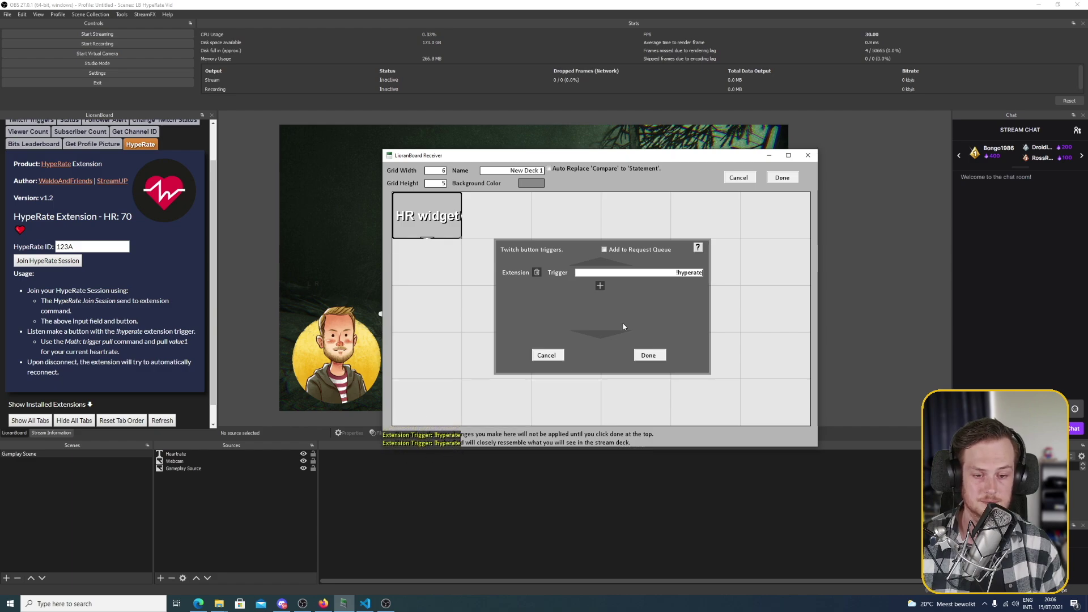
pyautogui.click(652, 356)
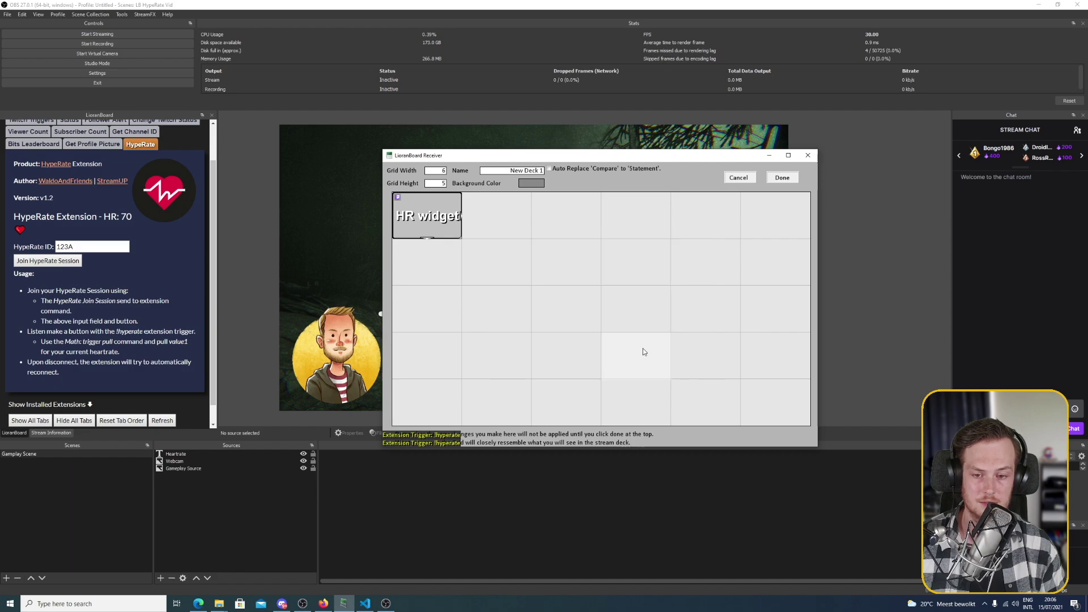
# Add a Text GDI+ Change Text command to the HR widget button with Heartrate as its source
pyautogui.rightClick(430, 220)
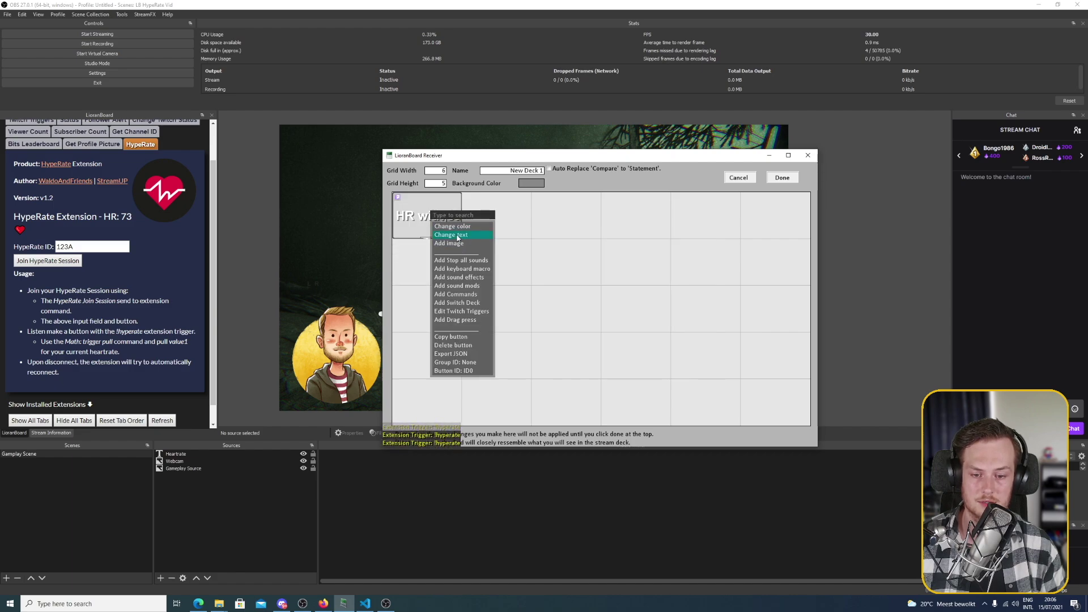
pyautogui.click(466, 296)
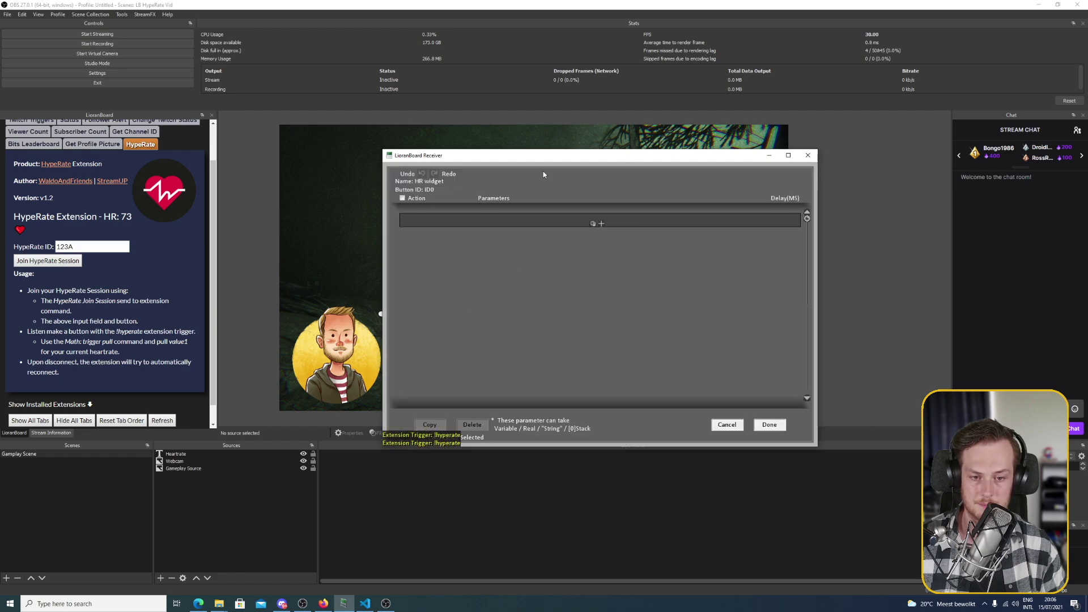
pyautogui.moveTo(471, 158); pyautogui.dragTo(569, 146)
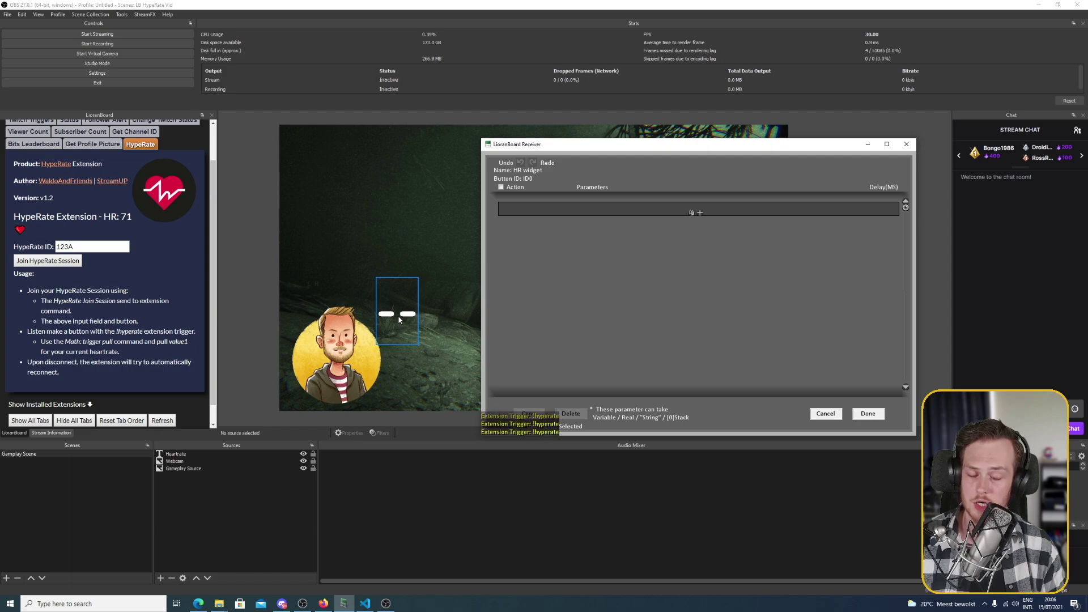
pyautogui.click(700, 212)
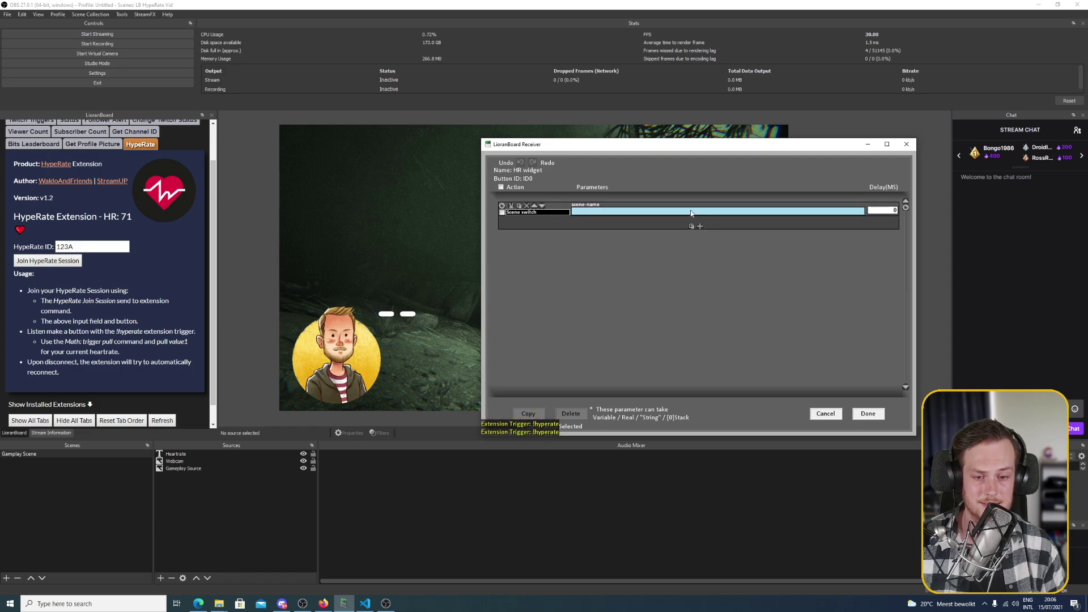
pyautogui.click(543, 215)
pyautogui.write('text')
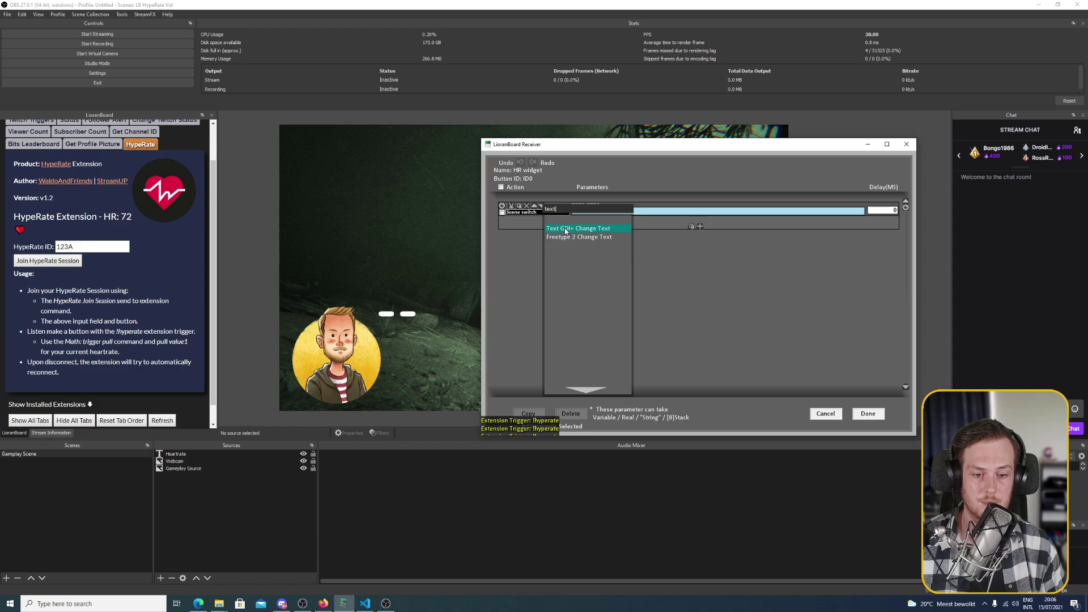
pyautogui.click(567, 228)
pyautogui.click(626, 211)
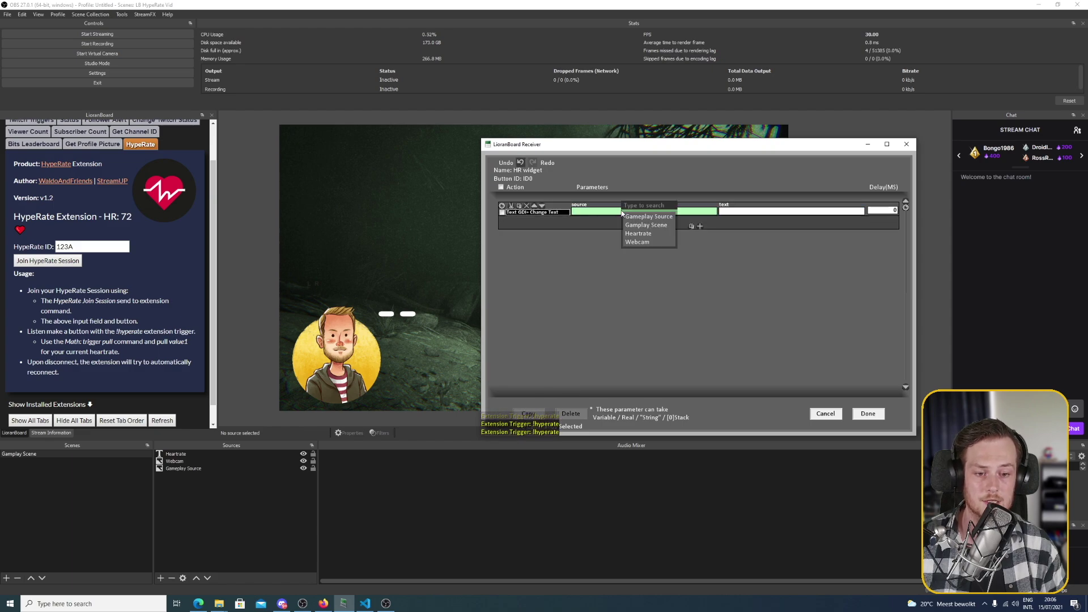
pyautogui.click(645, 237)
pyautogui.click(778, 214)
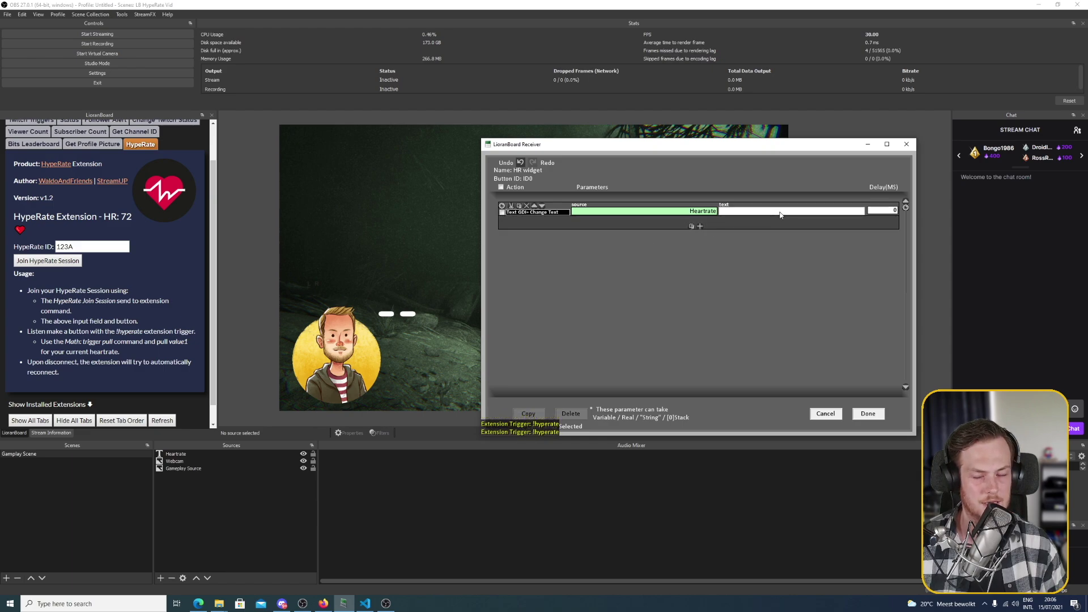
# Insert a Math: Trigger Pull command above the text command and name its variable "heartrate"
pyautogui.click(700, 206)
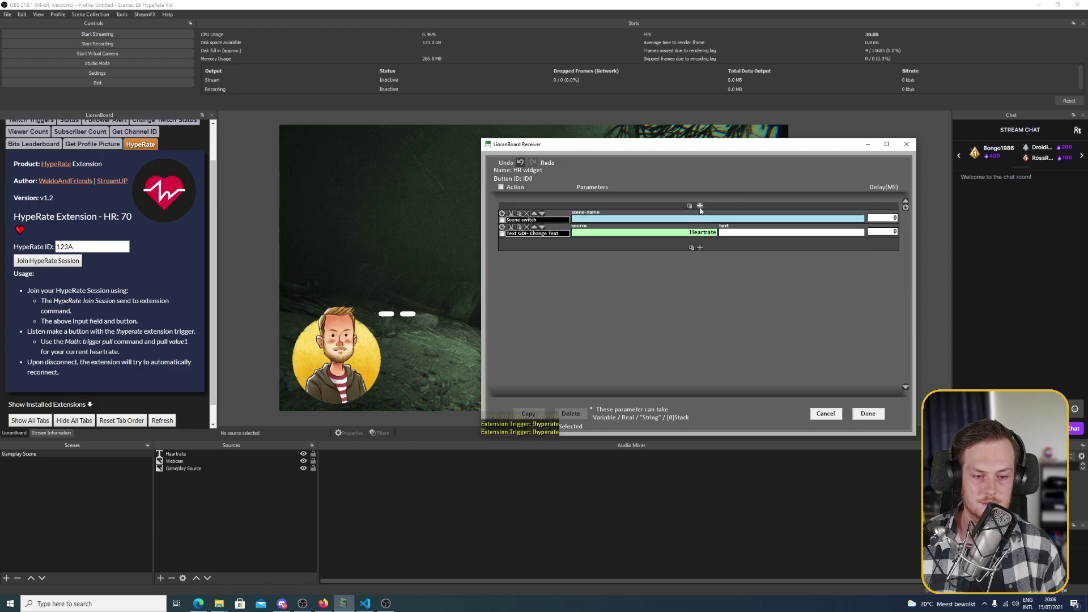
pyautogui.click(563, 214)
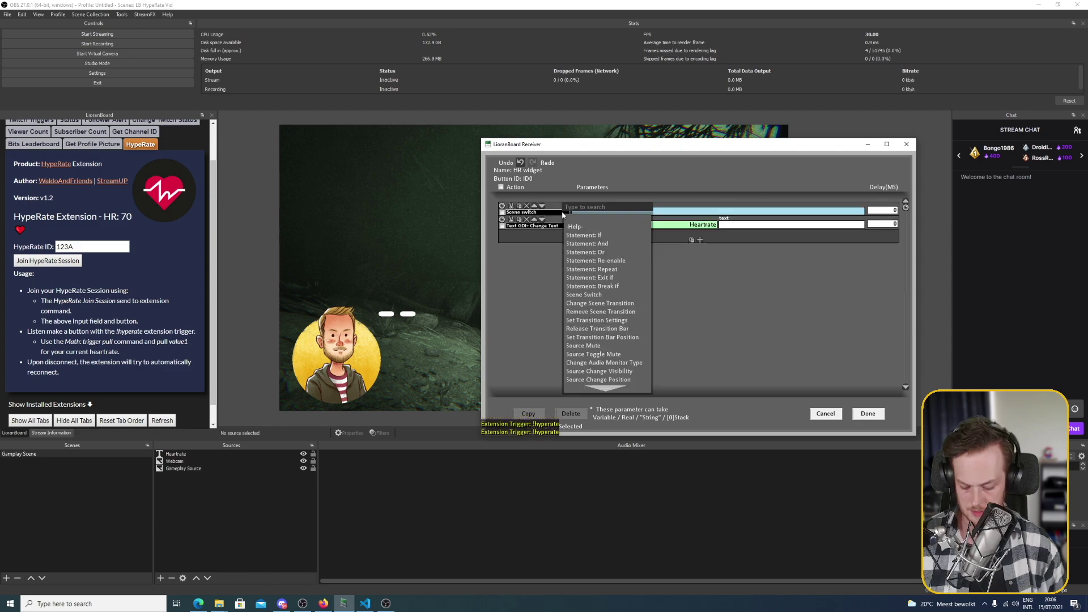
pyautogui.write('pull')
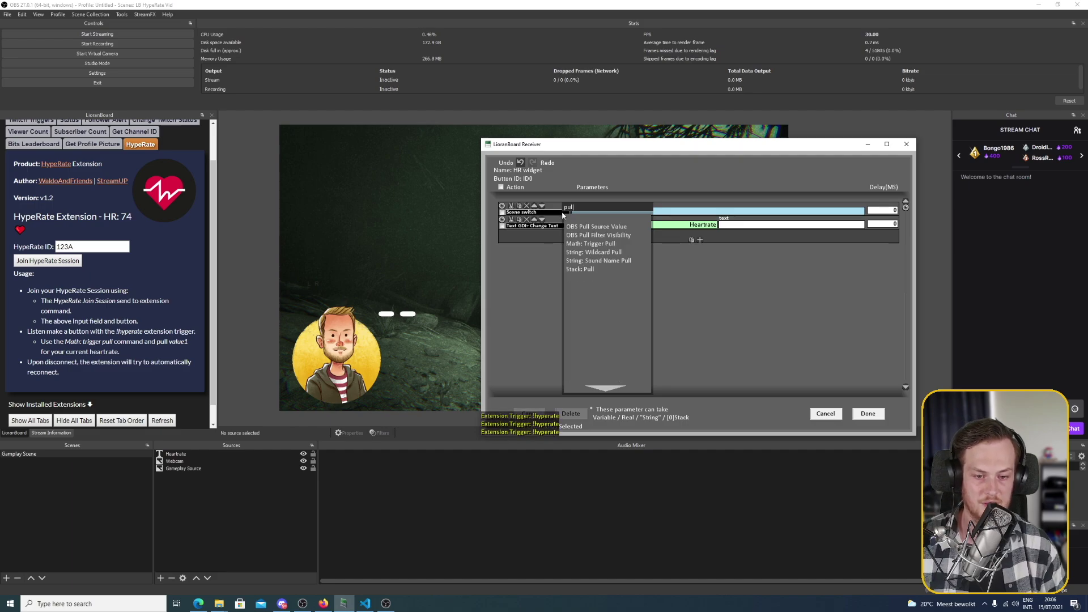
pyautogui.click(594, 244)
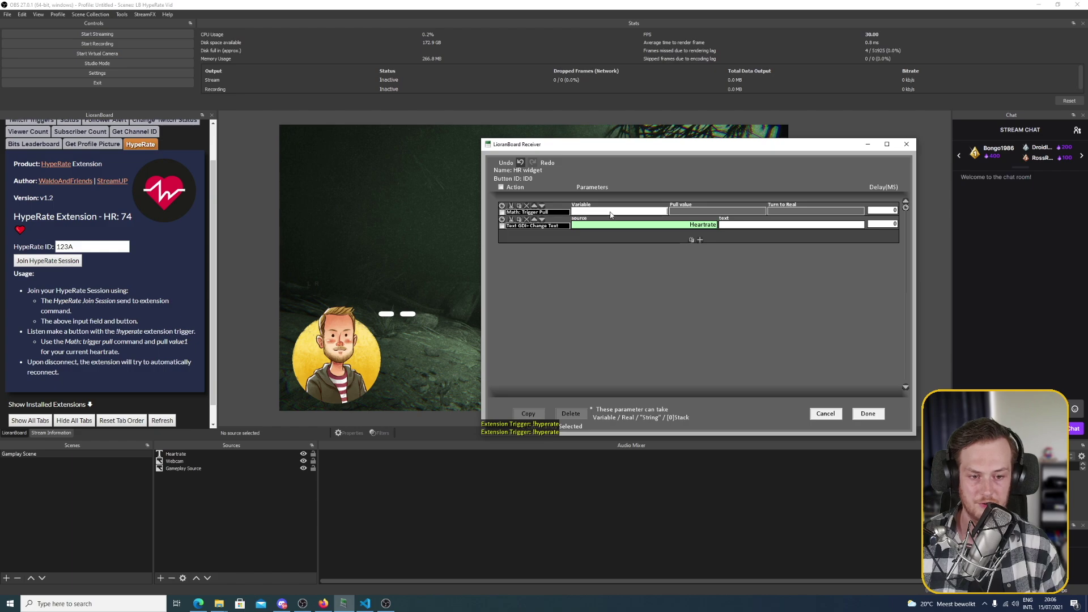
pyautogui.write('heart')
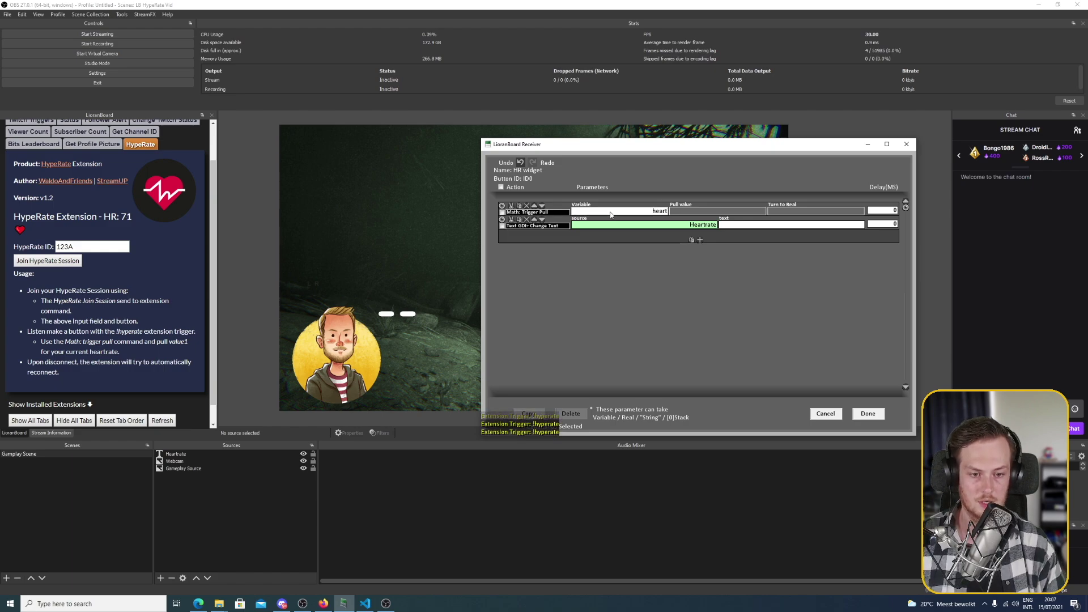
pyautogui.write('rate')
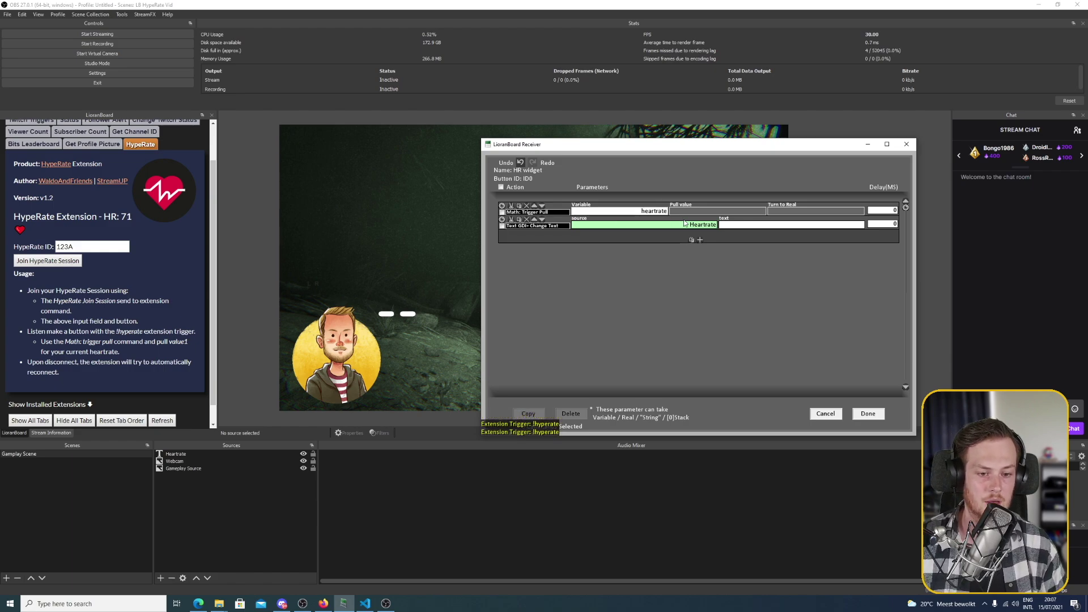
# Set the Trigger Pull command's pull value to the extension trigger's Value 1 and Turn to Real to true
pyautogui.click(696, 211)
pyautogui.scroll(-5, 731, 246)
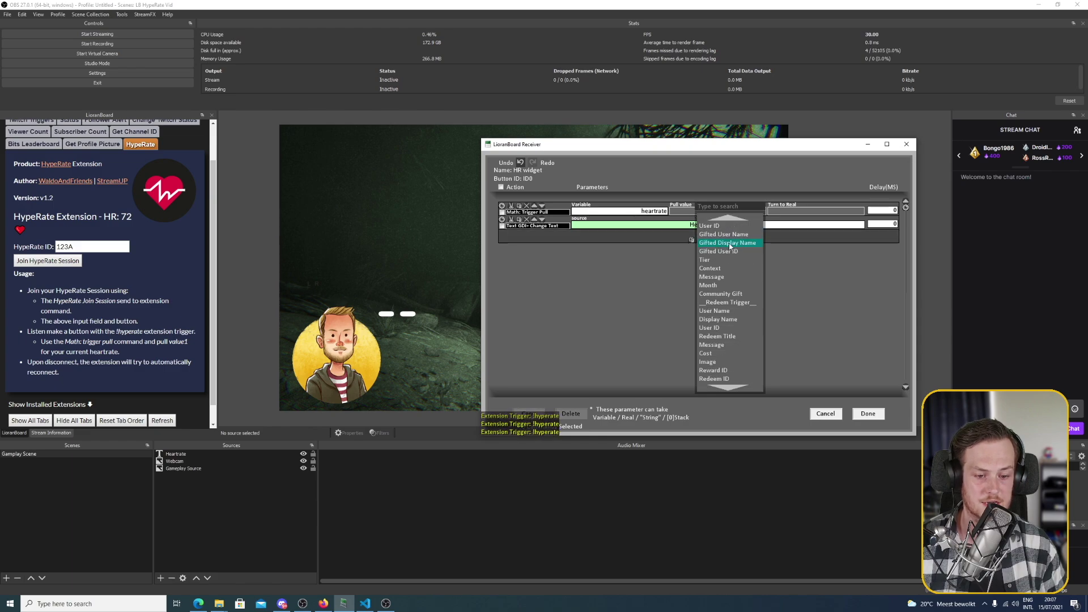
pyautogui.scroll(-10, 731, 247)
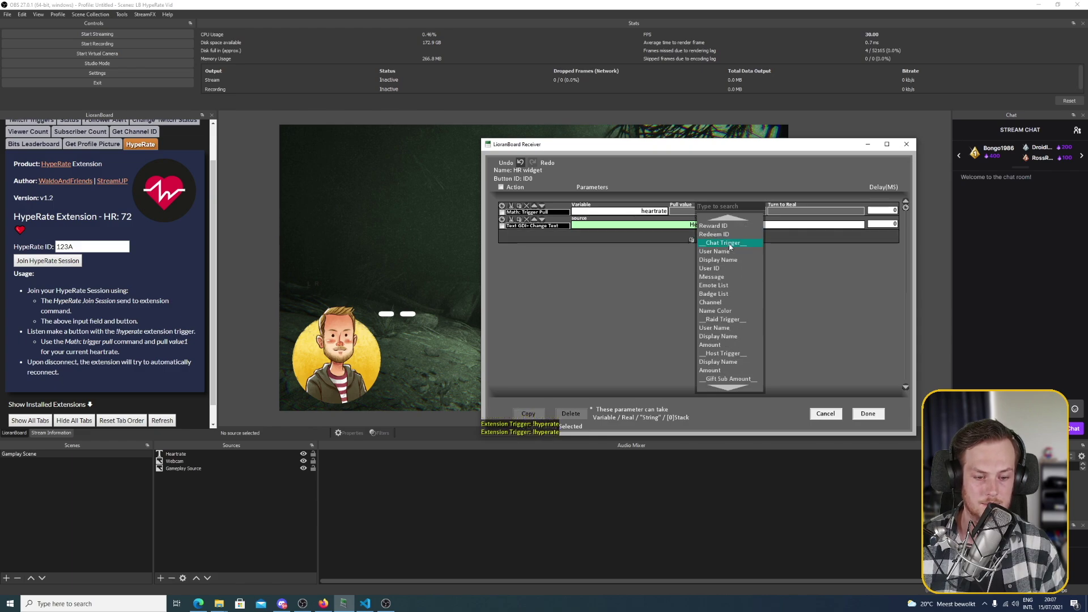
pyautogui.scroll(-1, 731, 246)
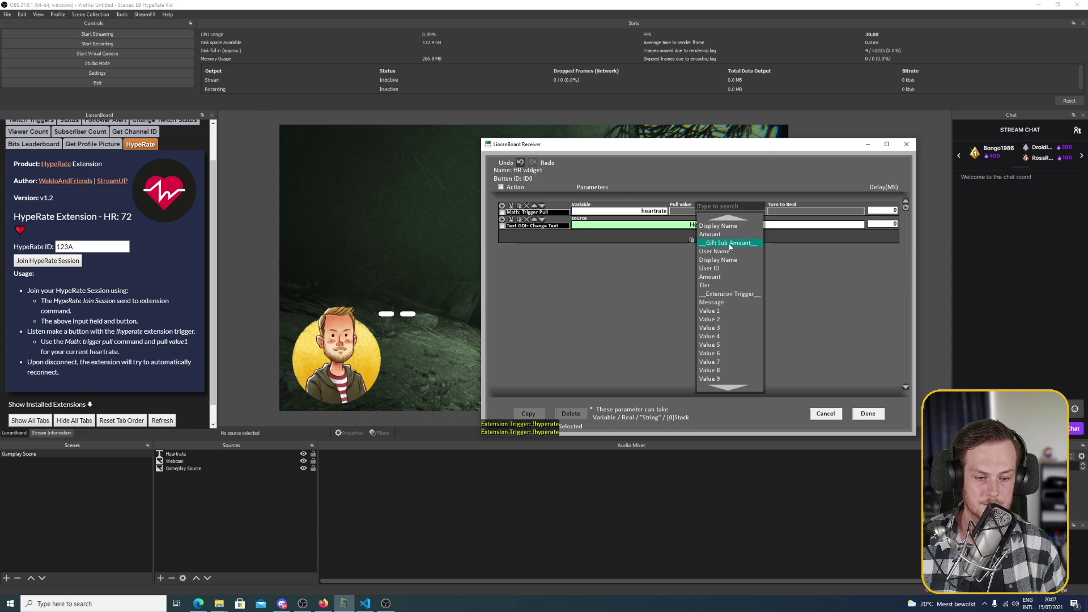
pyautogui.click(719, 311)
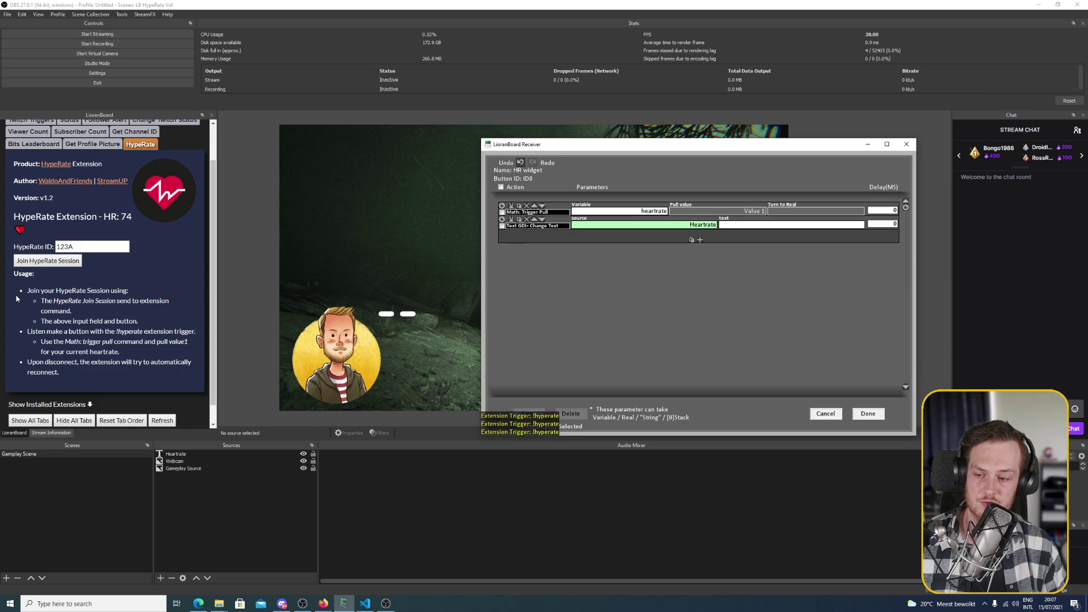
pyautogui.click(821, 212)
pyautogui.click(828, 218)
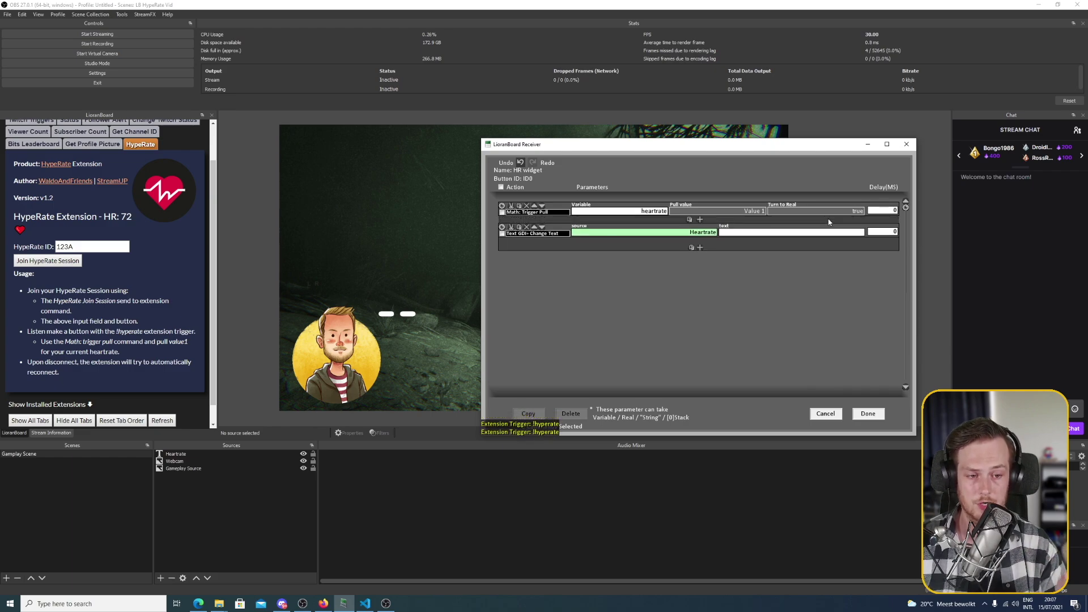
# Set the text of the Text GDI+ Change Text command to "/$heartrate$/"
pyautogui.click(842, 226)
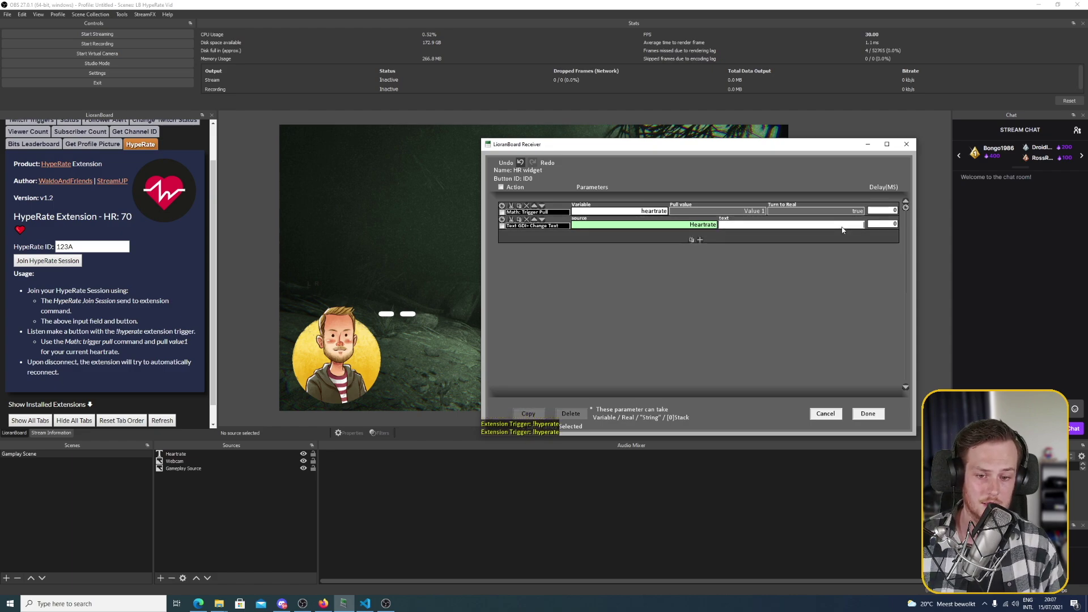
pyautogui.write('/')
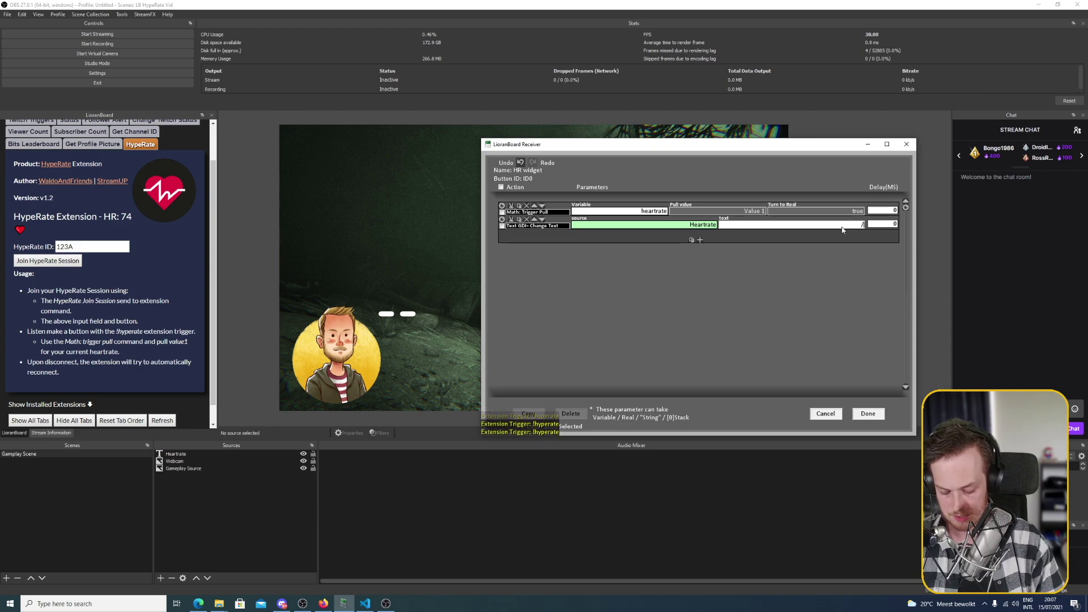
pyautogui.write('$')
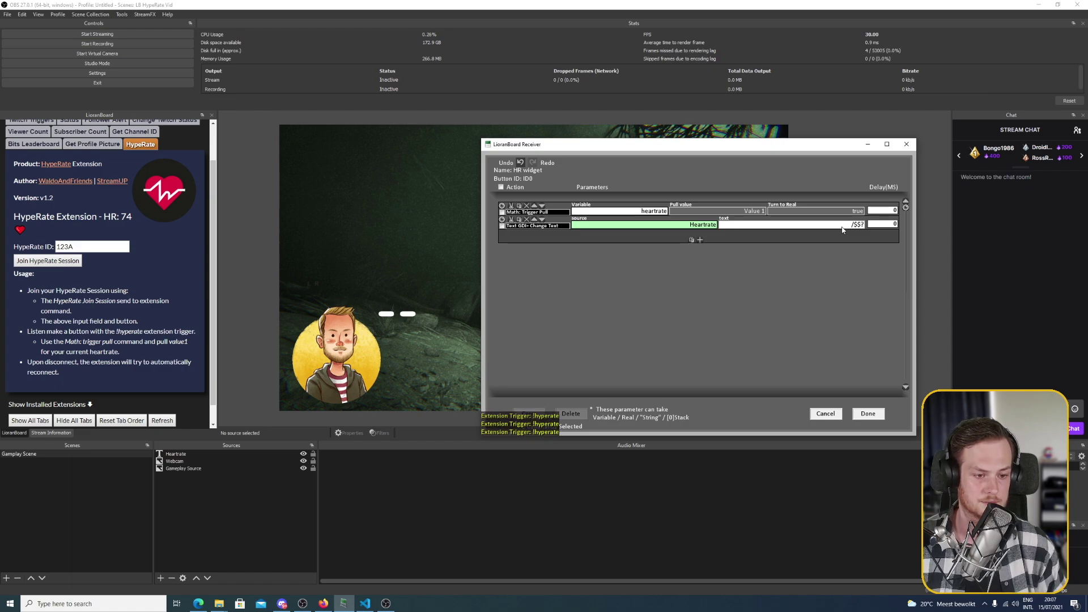
pyautogui.write('$/')
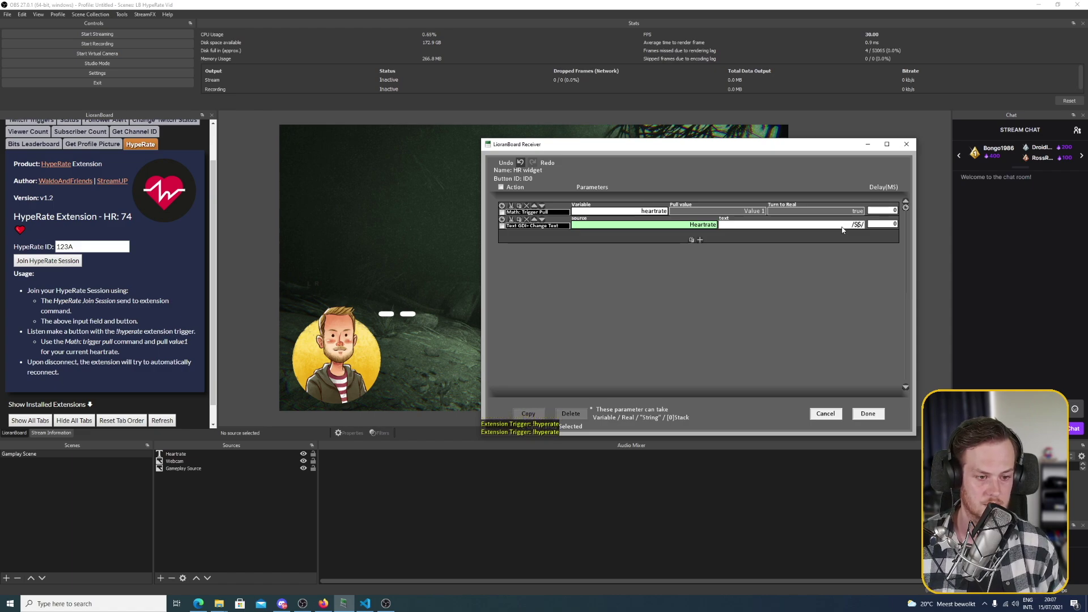
pyautogui.press('Left')
pyautogui.press('Left')
pyautogui.write('heartrate')
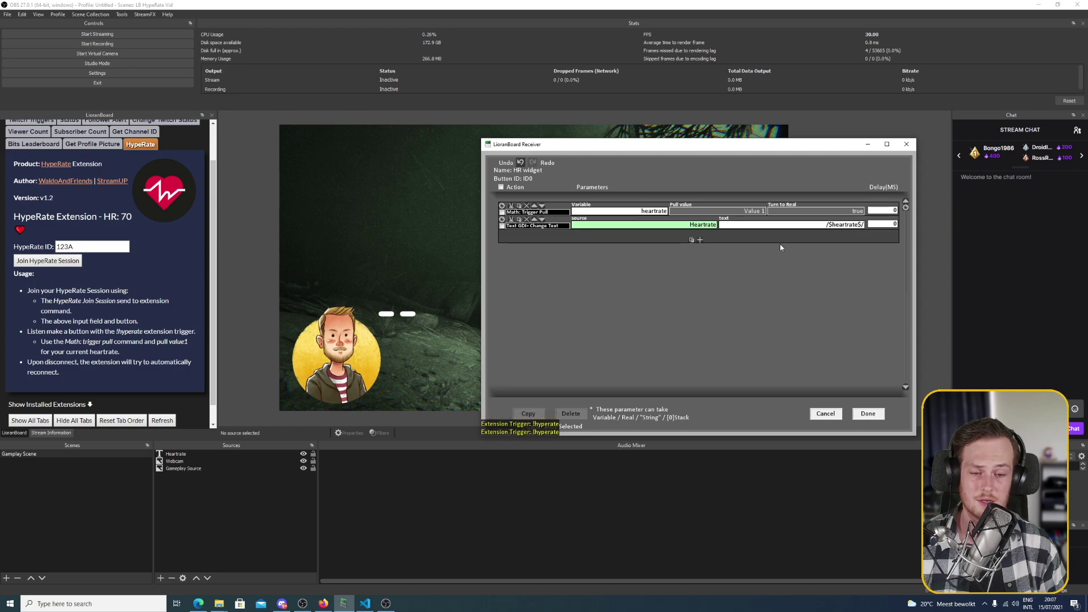
# Apply the HR widget button's commands, finish editing the deck and return to OBS
pyautogui.click(868, 413)
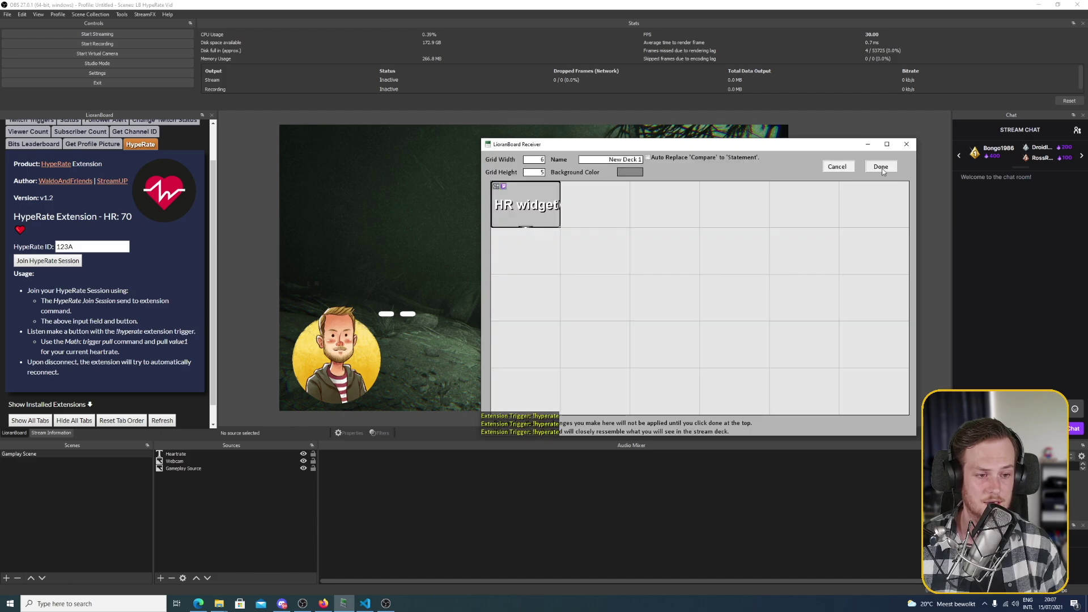
pyautogui.click(838, 165)
pyautogui.click(867, 207)
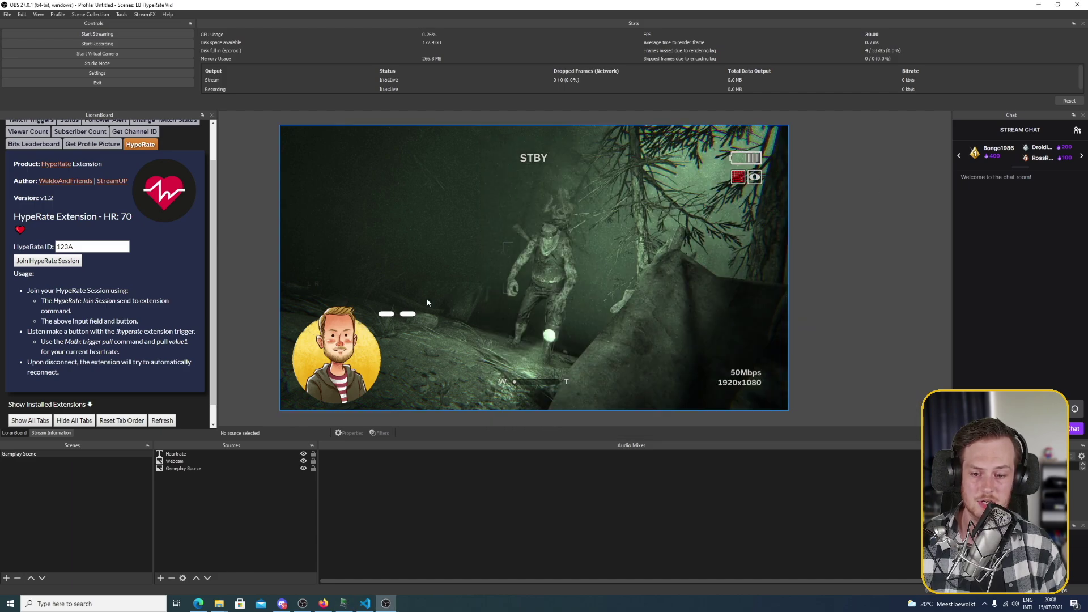